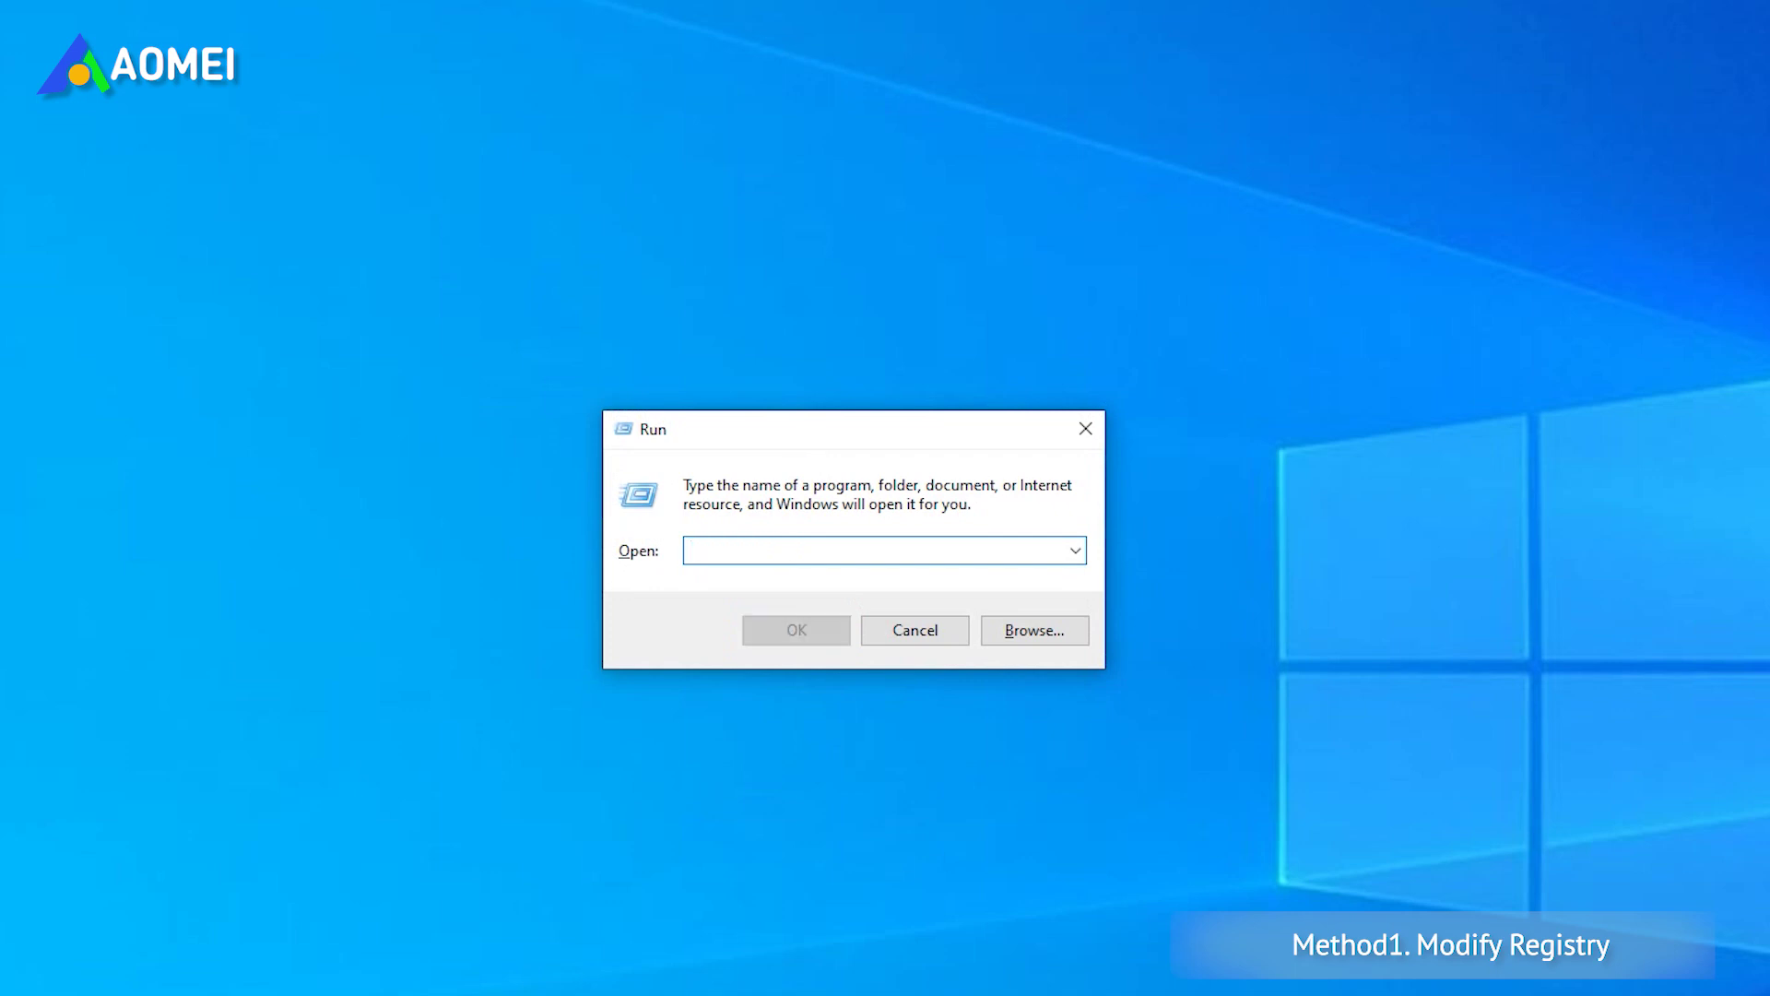
- Start Registry Editor with administrator approval and select the MoSetup key path in the address bar
{"action": "type", "text": "regedit"}
{"action": "key", "text": "Return"}
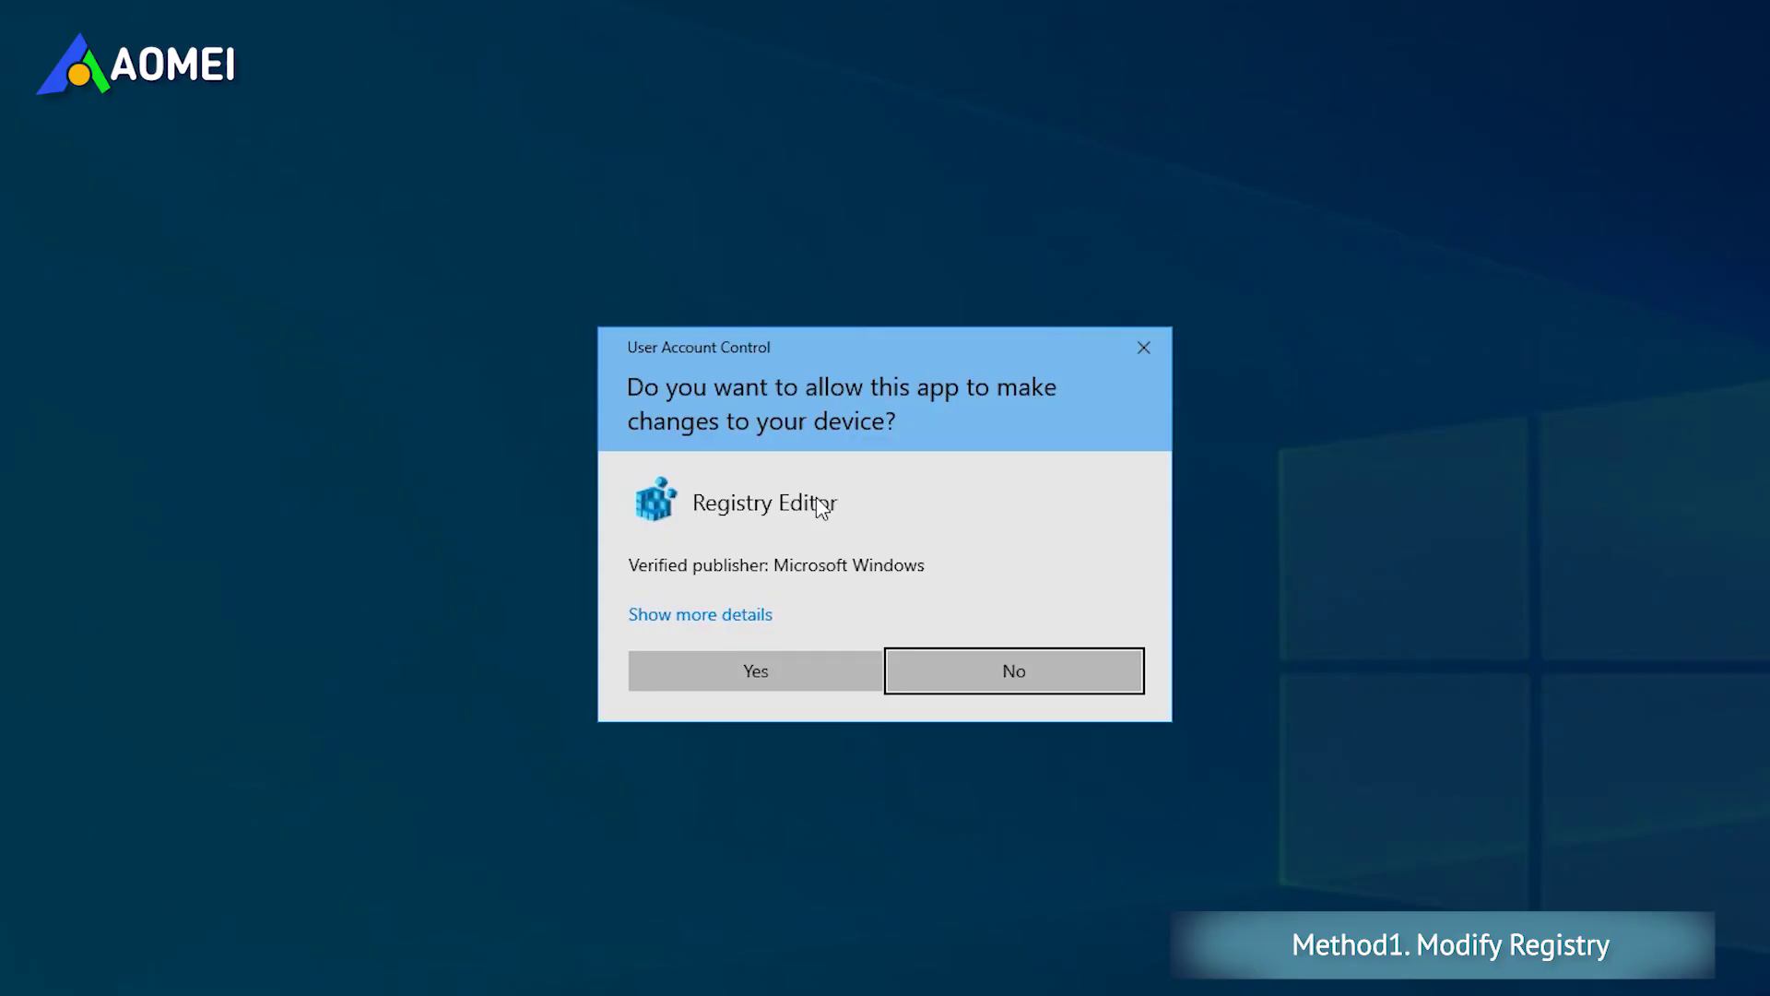
{"action": "left_click", "coordinate": [777, 684]}
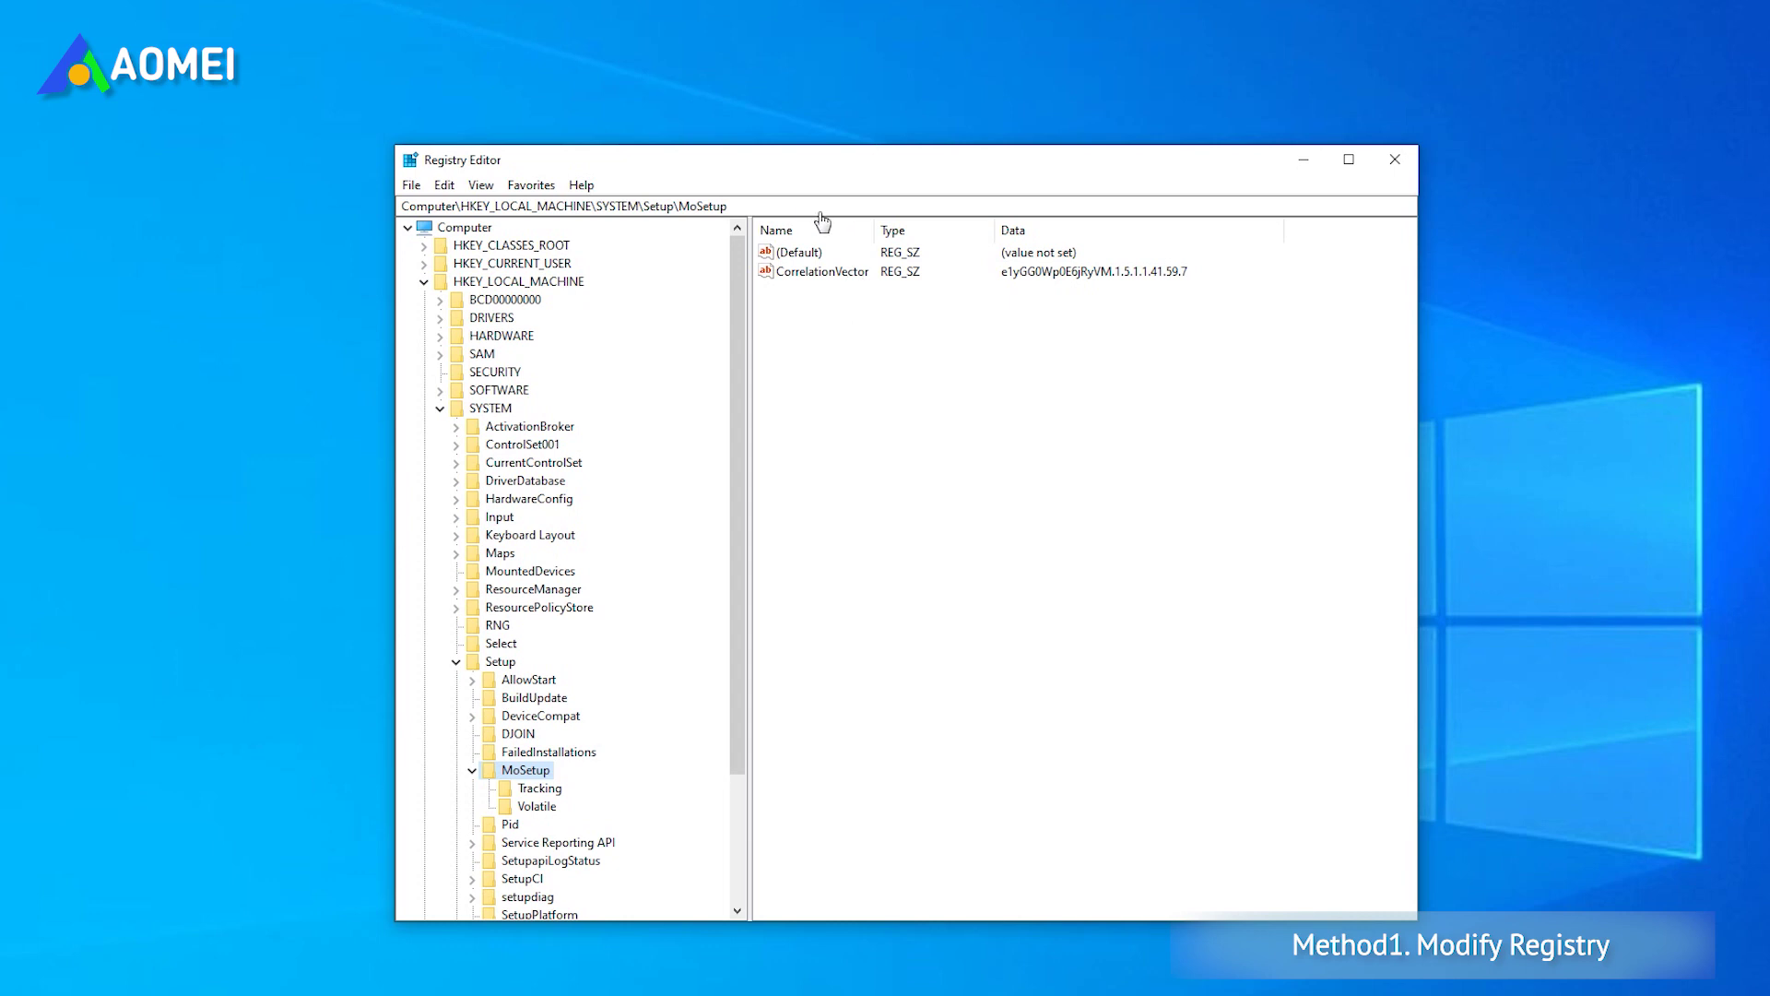
{"action": "left_click", "coordinate": [811, 204]}
{"action": "key", "text": "ctrl+a"}
{"action": "left_click", "coordinate": [267, 192]}
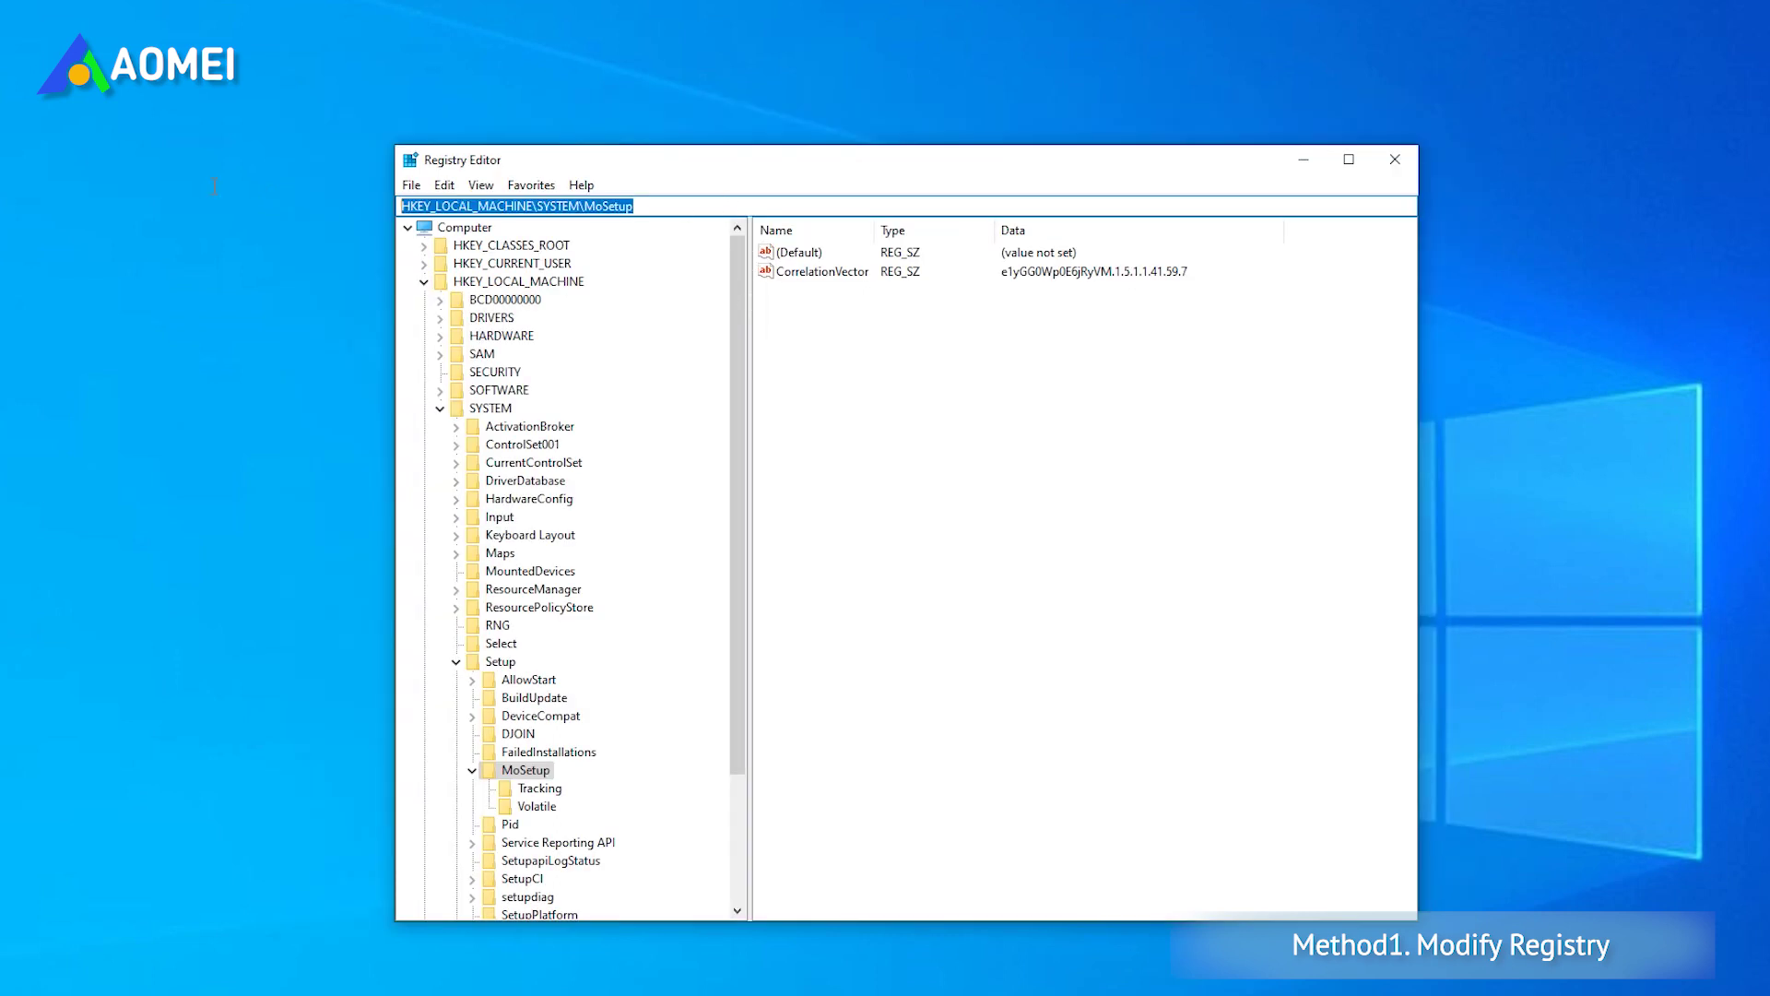
- Go to HKEY_LOCAL_MACHINE\SYSTEM\Setup and add a new subkey named LabConfig
{"action": "key", "text": "Return"}
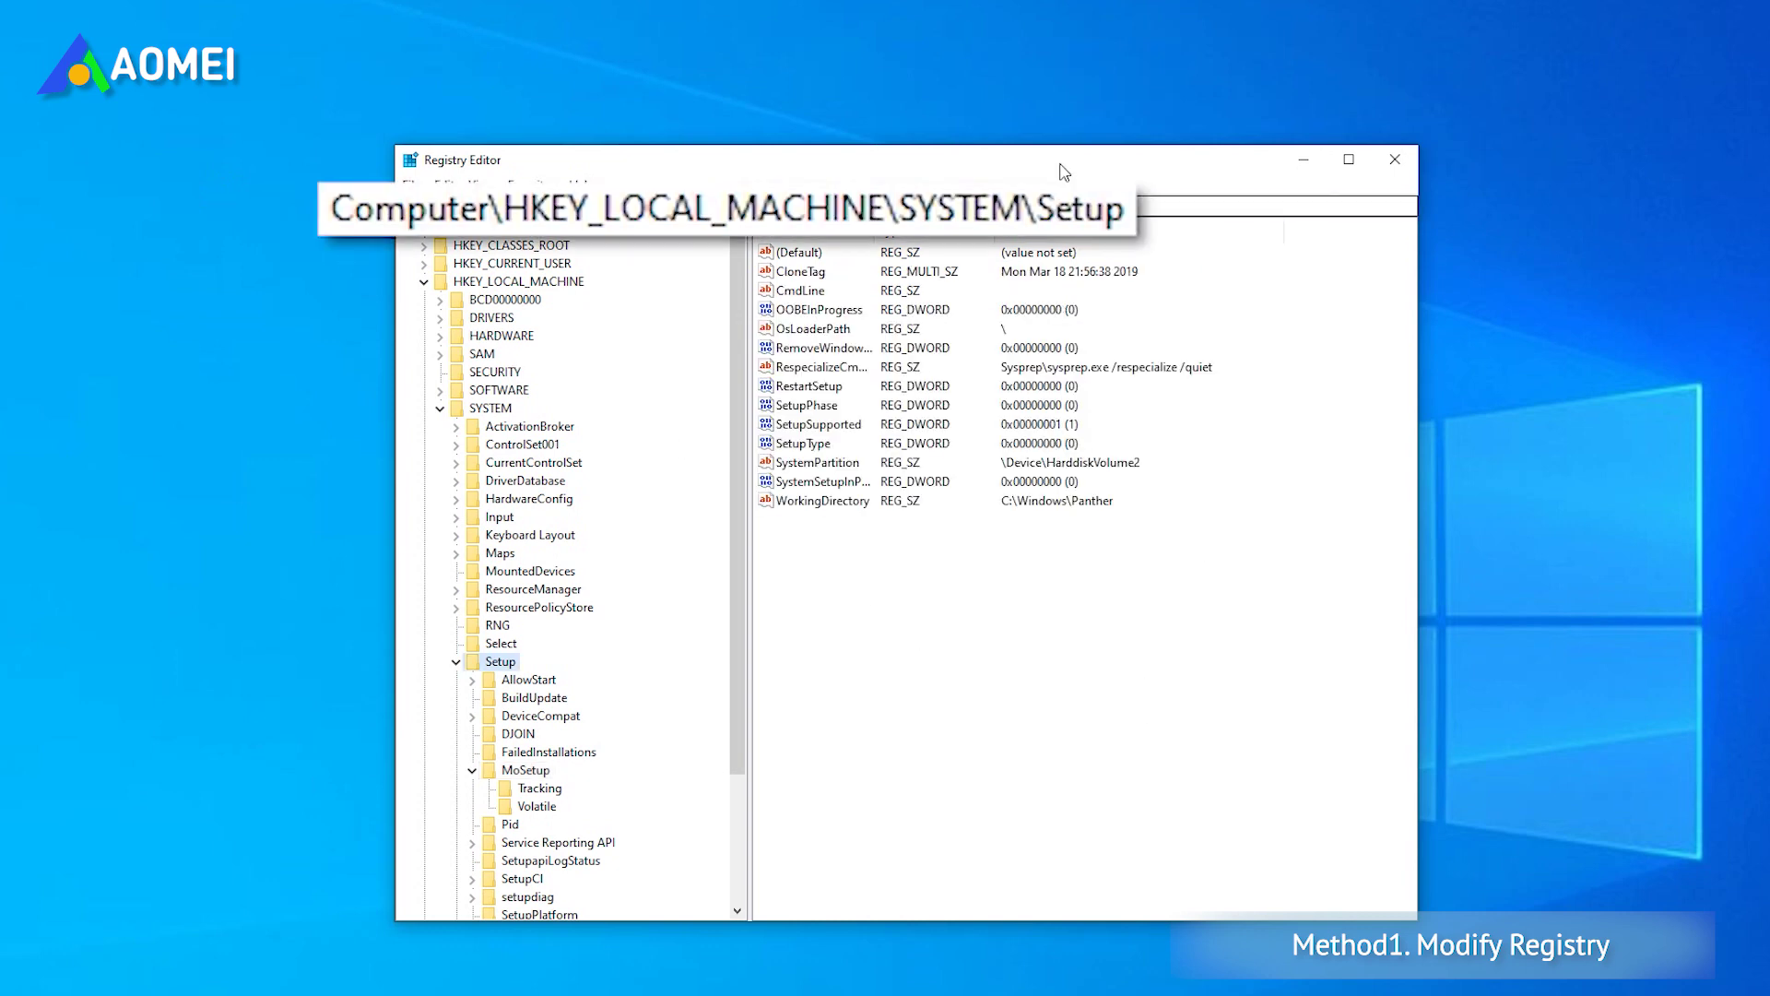
{"action": "right_click", "coordinate": [934, 587]}
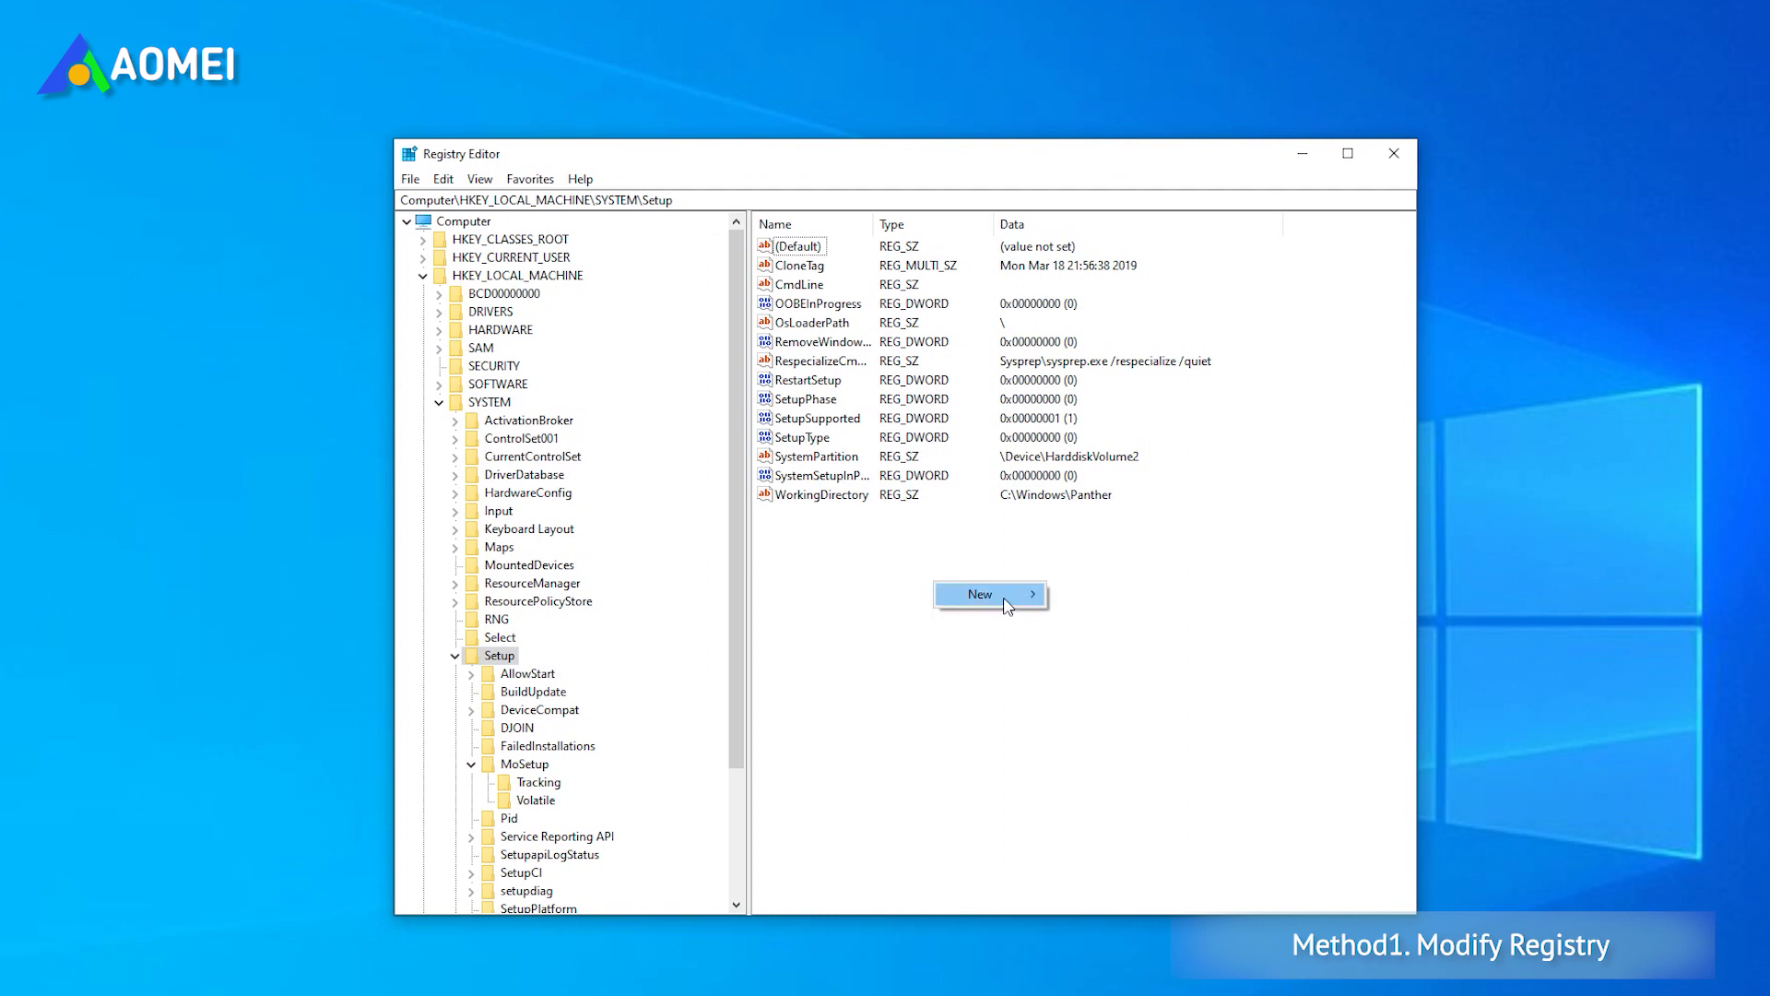
{"action": "left_click", "coordinate": [1056, 595]}
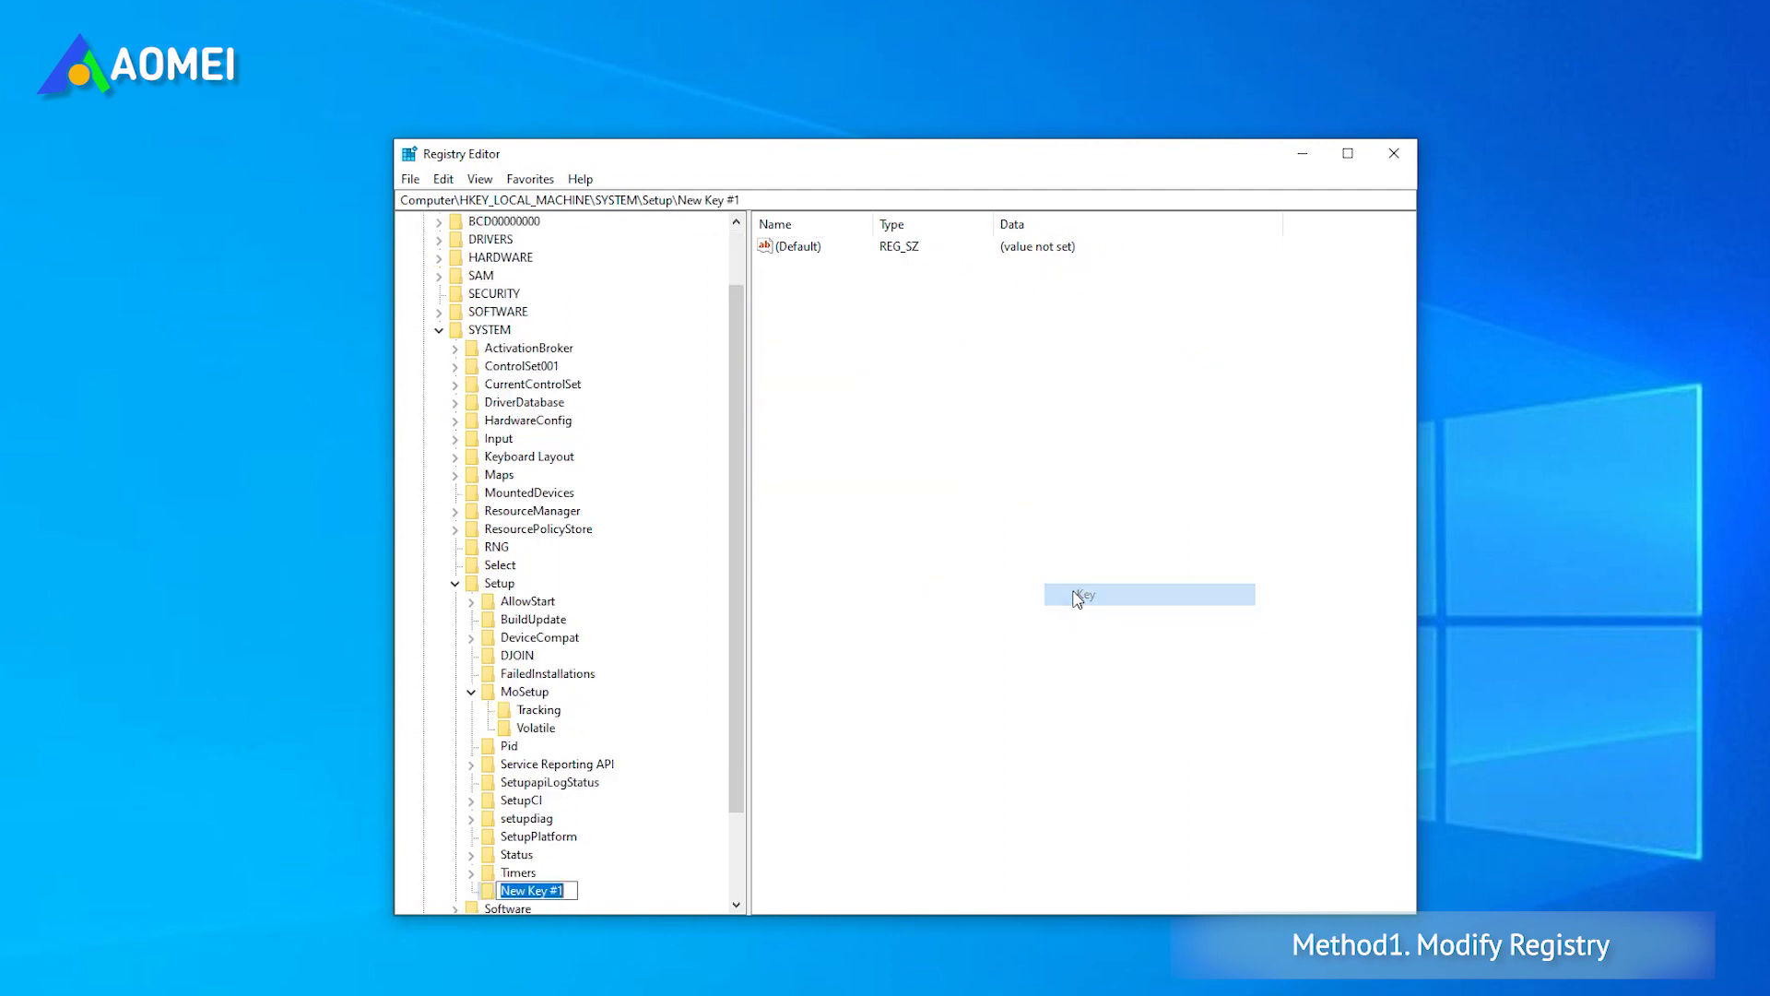
{"action": "type", "text": "LabConfig"}
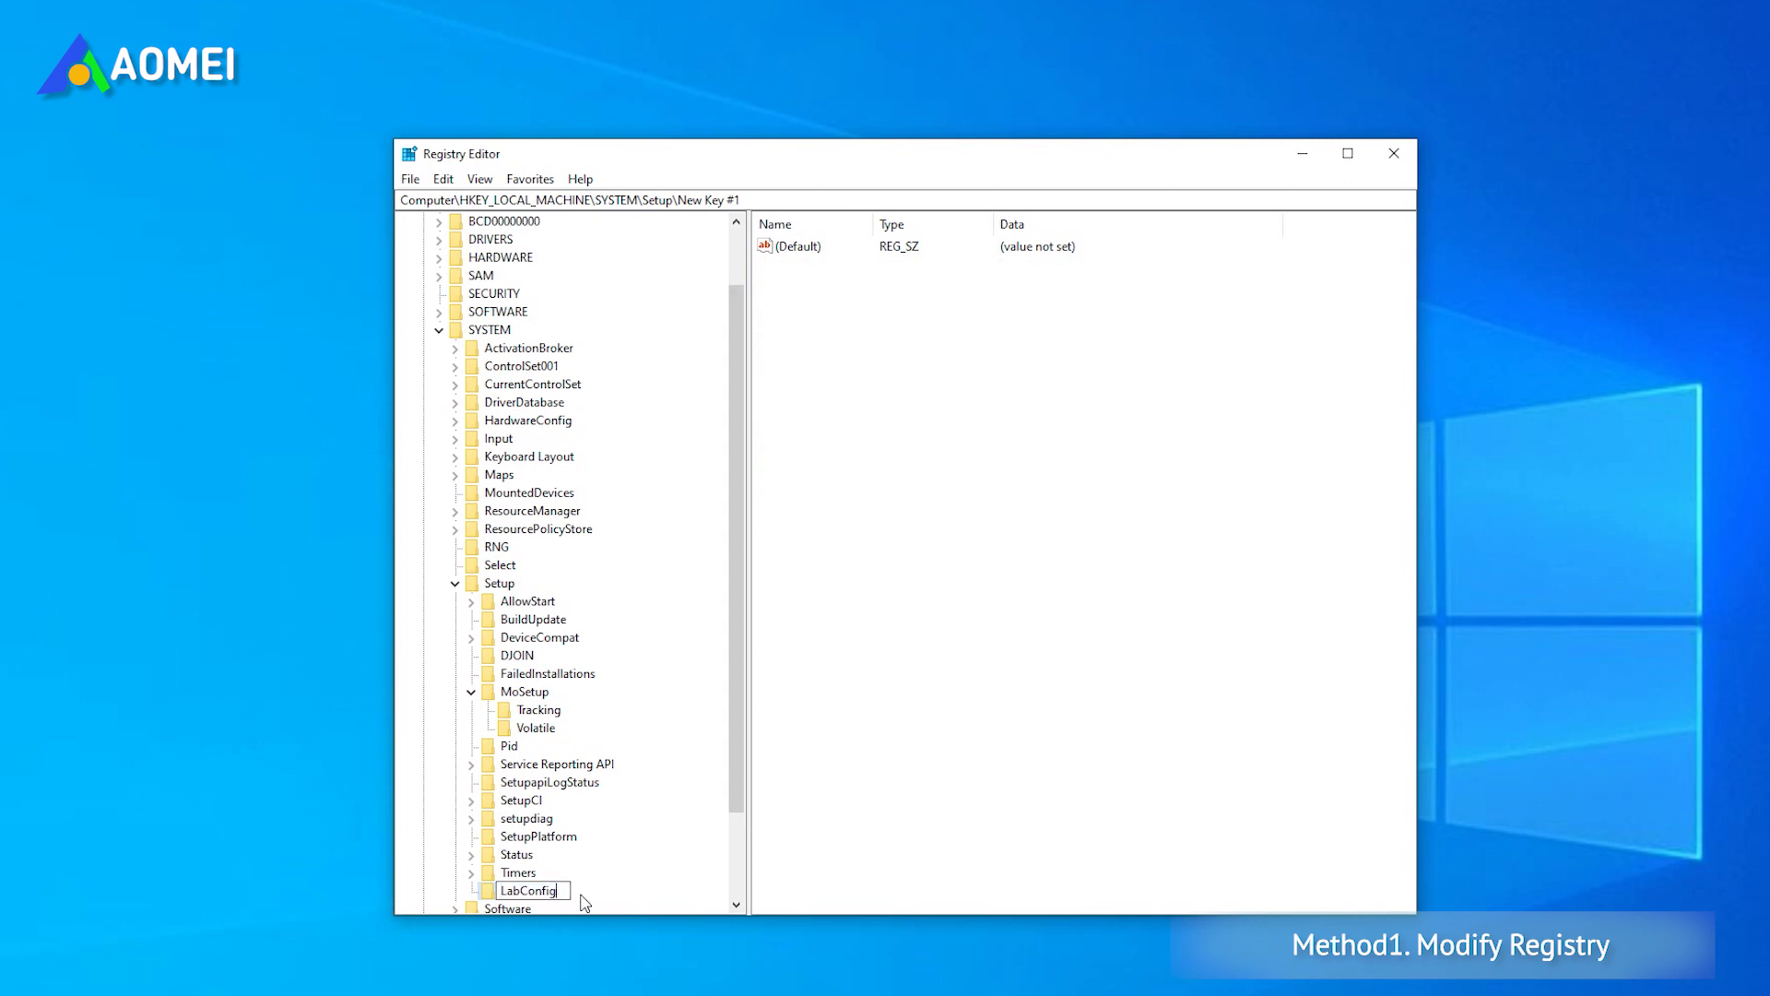
{"action": "key", "text": "Return"}
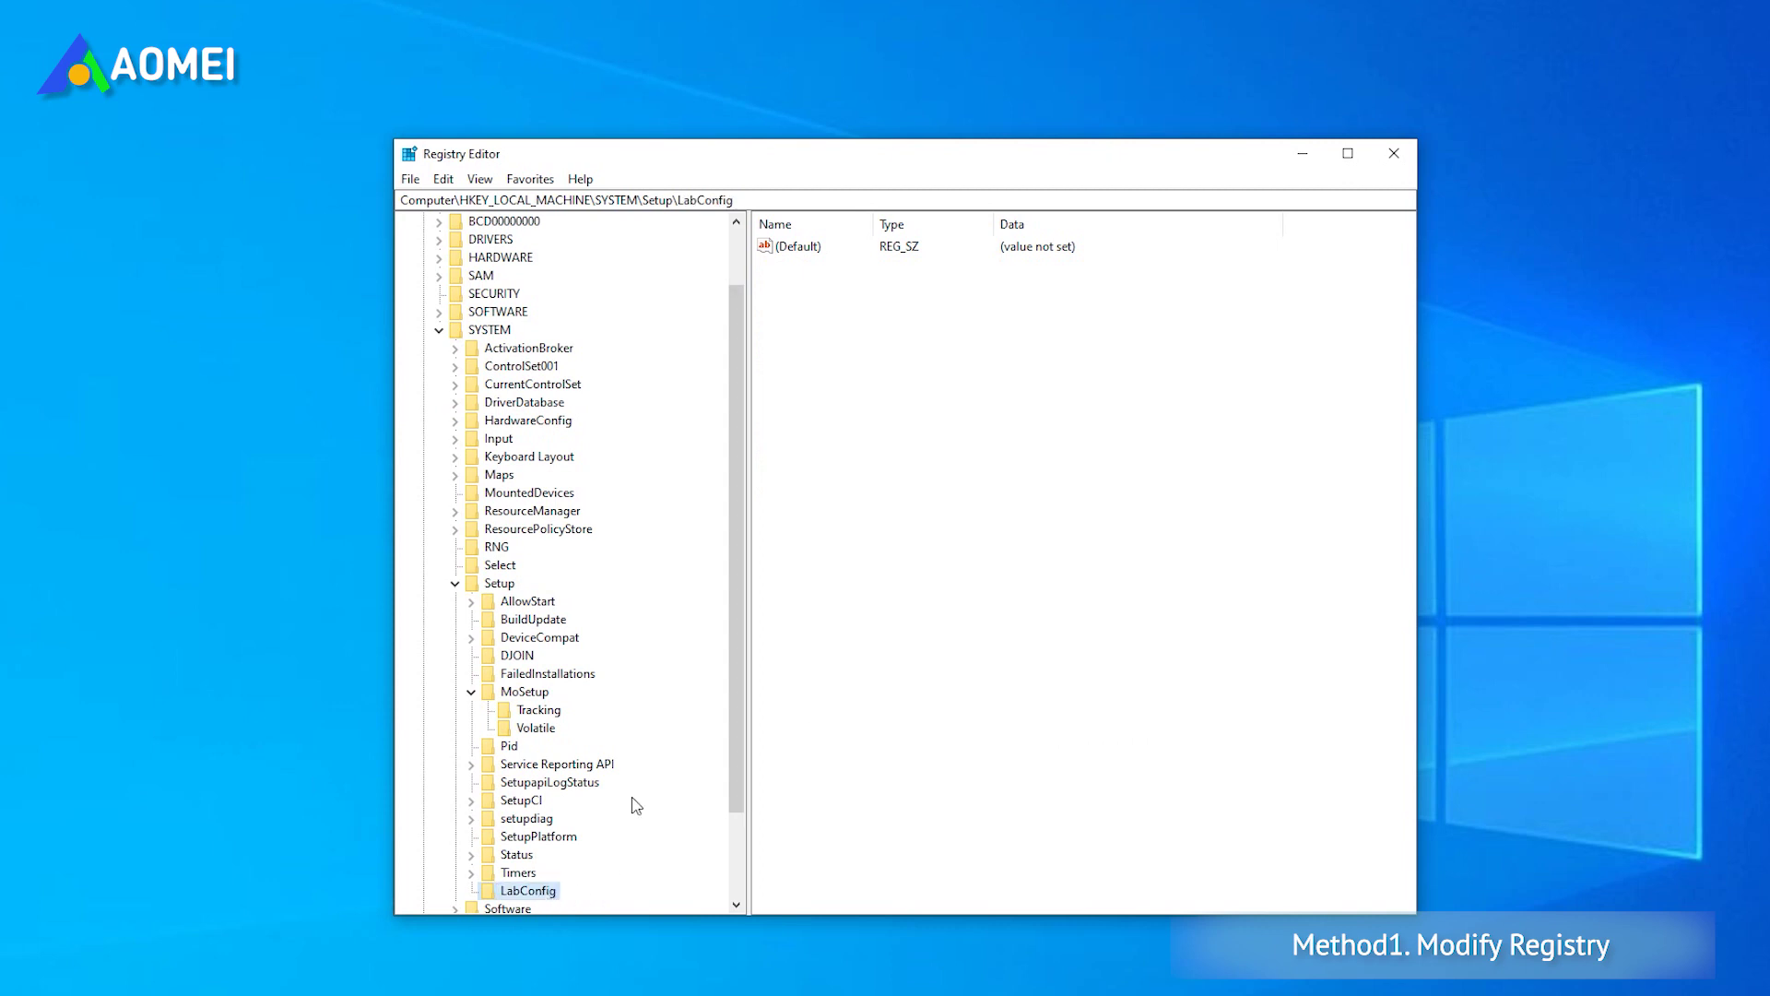
- Add two DWORD (32-bit) values to LabConfig named BypassTPMCheck and BypassSecureBootCheck
{"action": "right_click", "coordinate": [931, 310]}
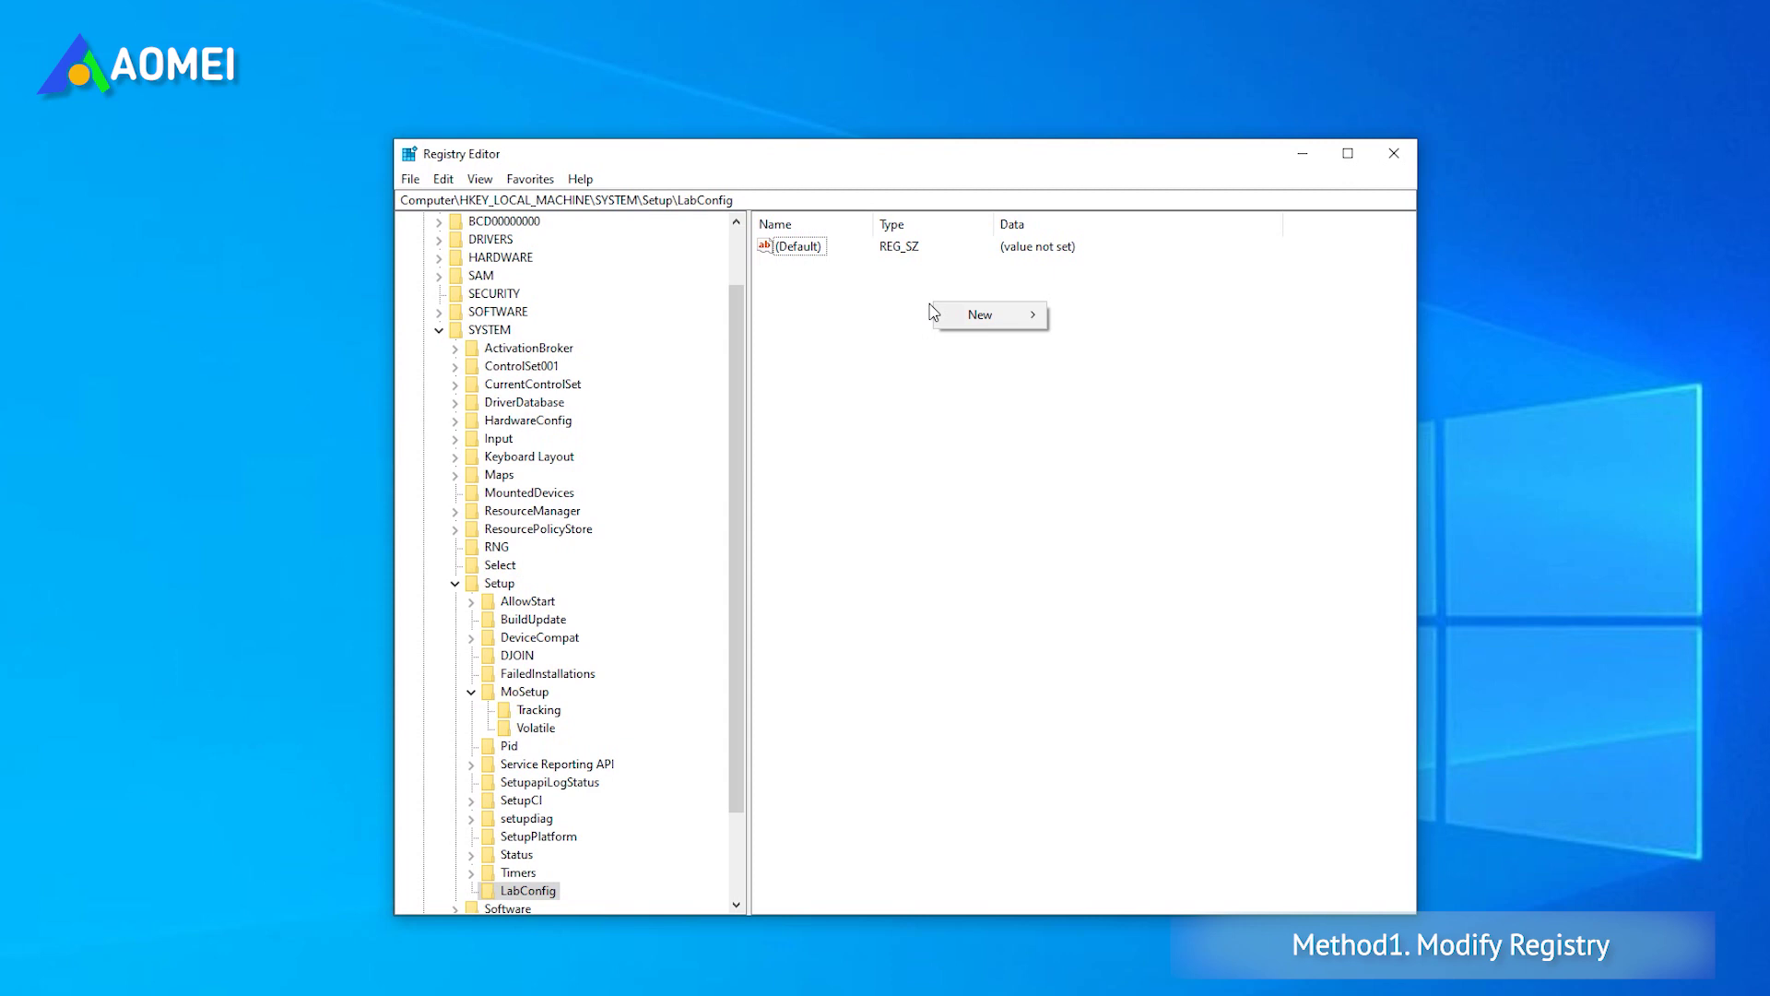
{"action": "mouse_move", "coordinate": [995, 315]}
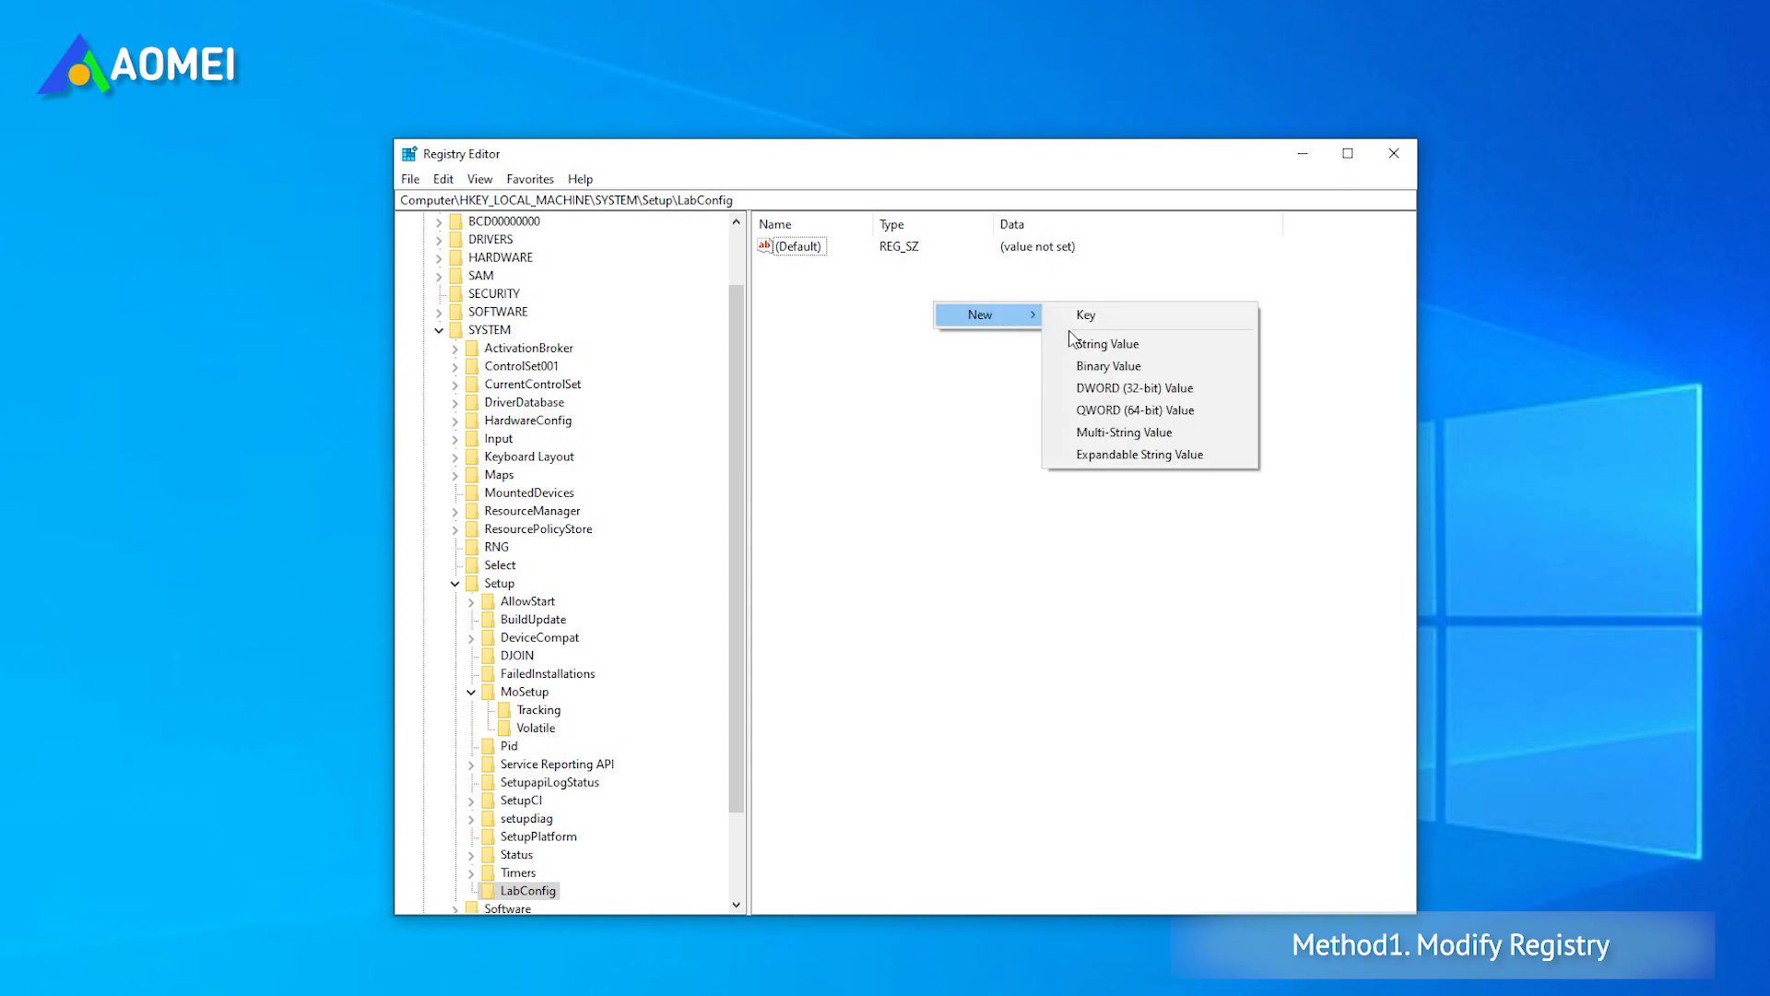
{"action": "left_click", "coordinate": [1104, 397]}
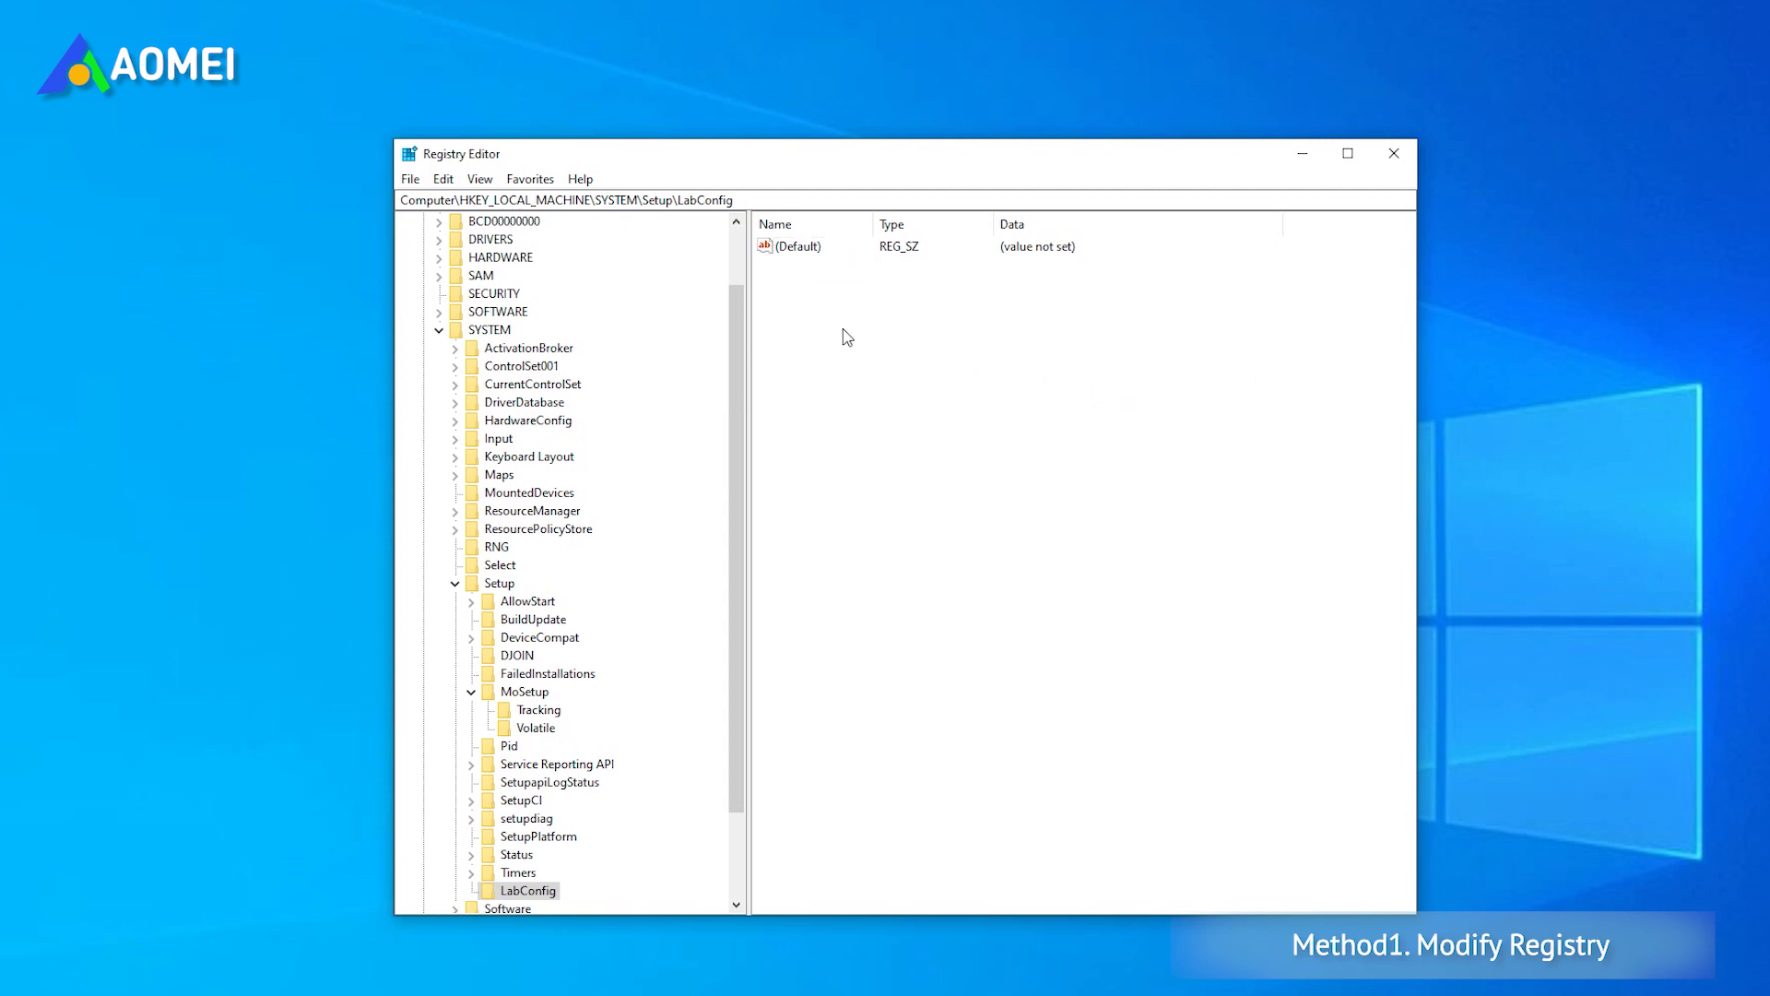
{"action": "left_click", "coordinate": [847, 338]}
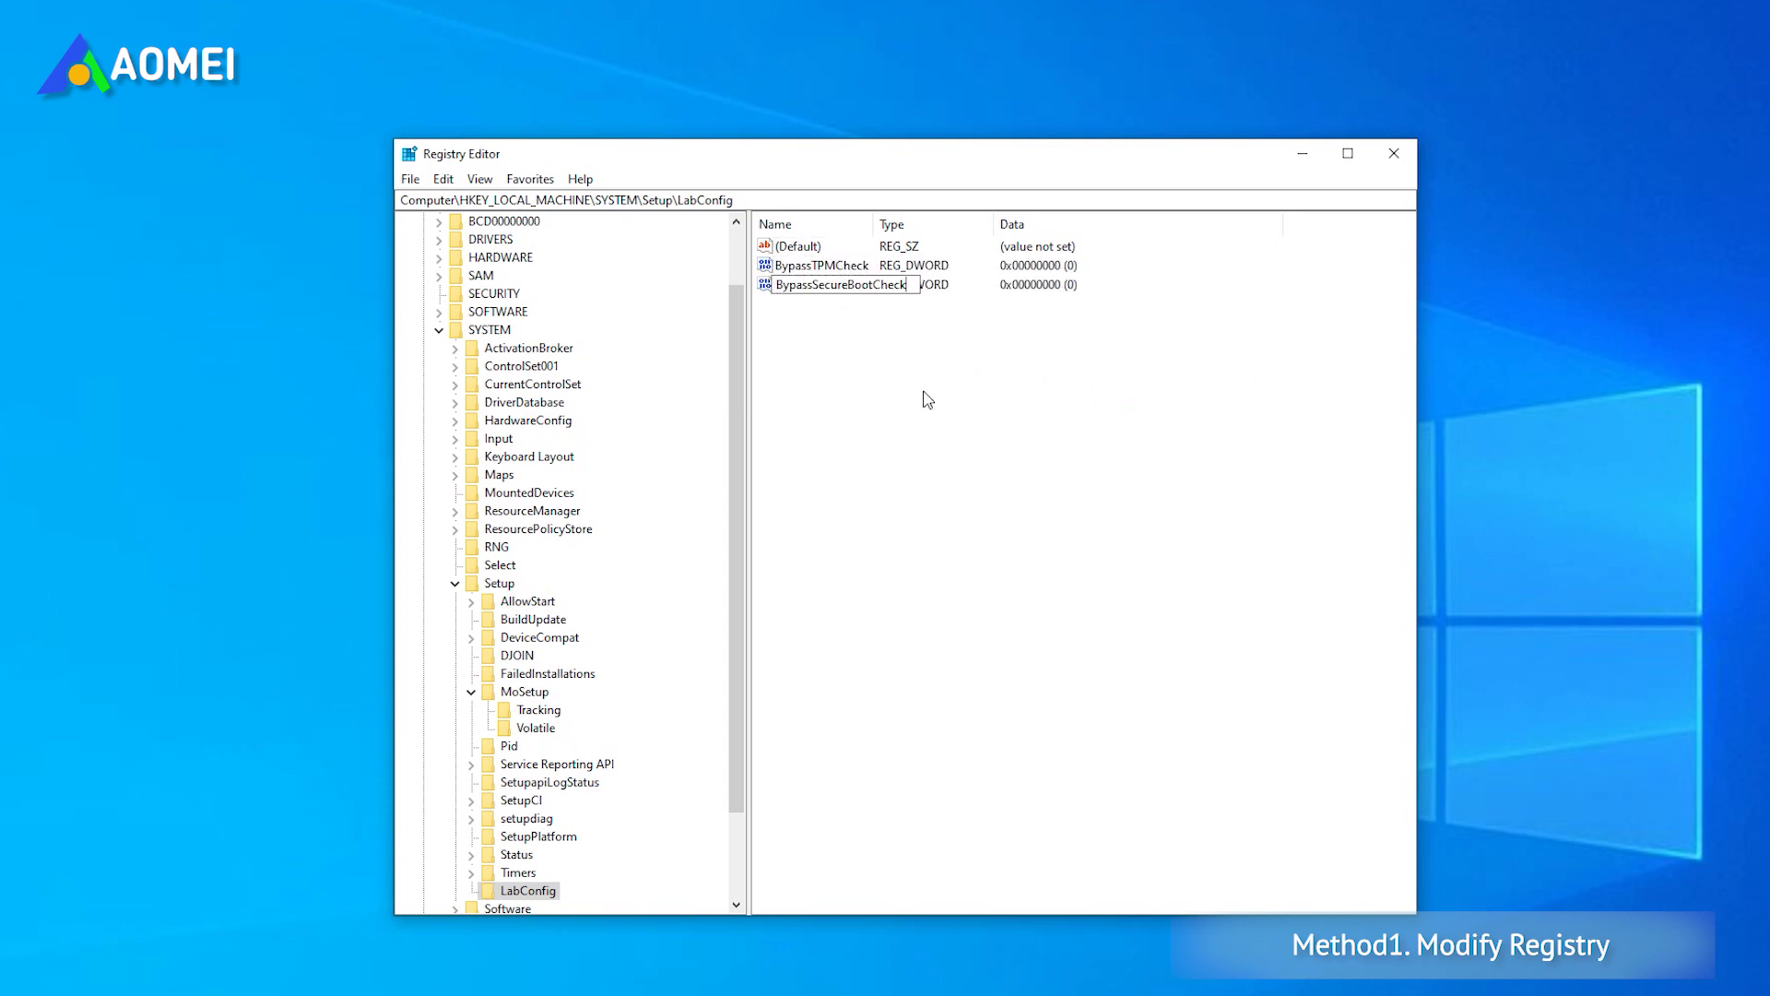
{"action": "key", "text": "Return"}
- Set the data of both BypassTPMCheck and BypassSecureBootCheck to 1
{"action": "left_click", "coordinate": [855, 267]}
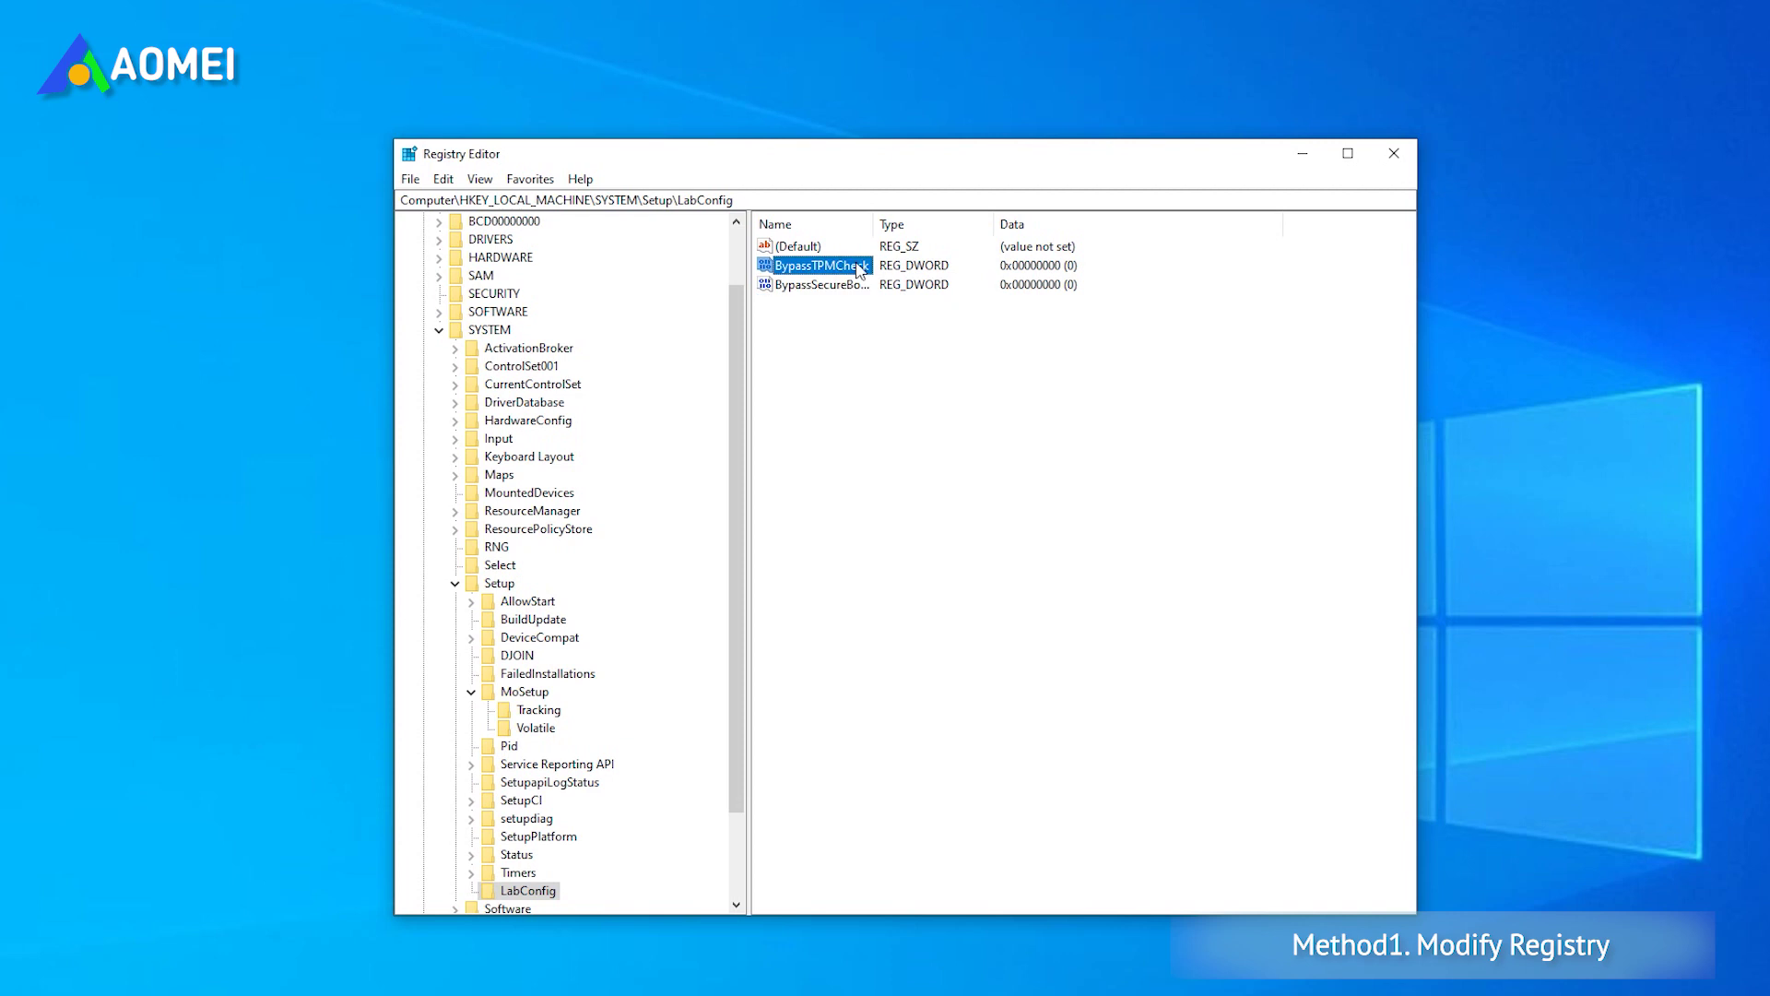
{"action": "right_click", "coordinate": [857, 270]}
{"action": "left_click", "coordinate": [905, 276]}
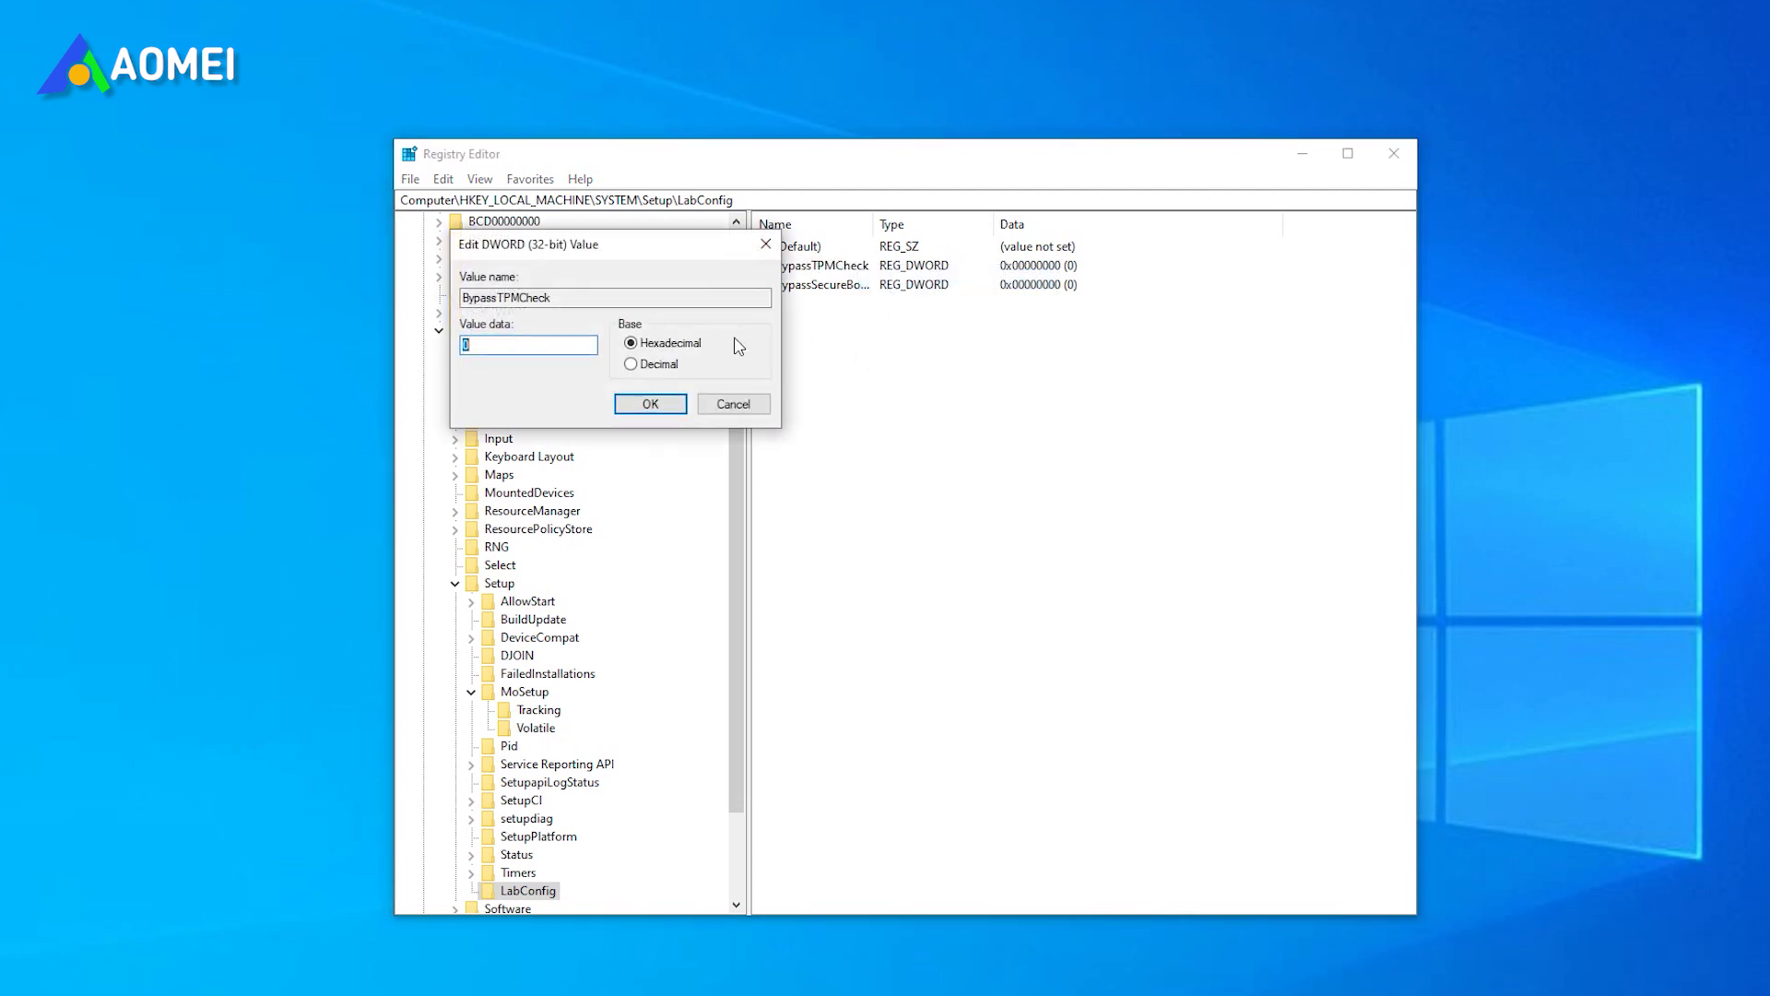
{"action": "type", "text": "1"}
{"action": "left_click", "coordinate": [650, 404]}
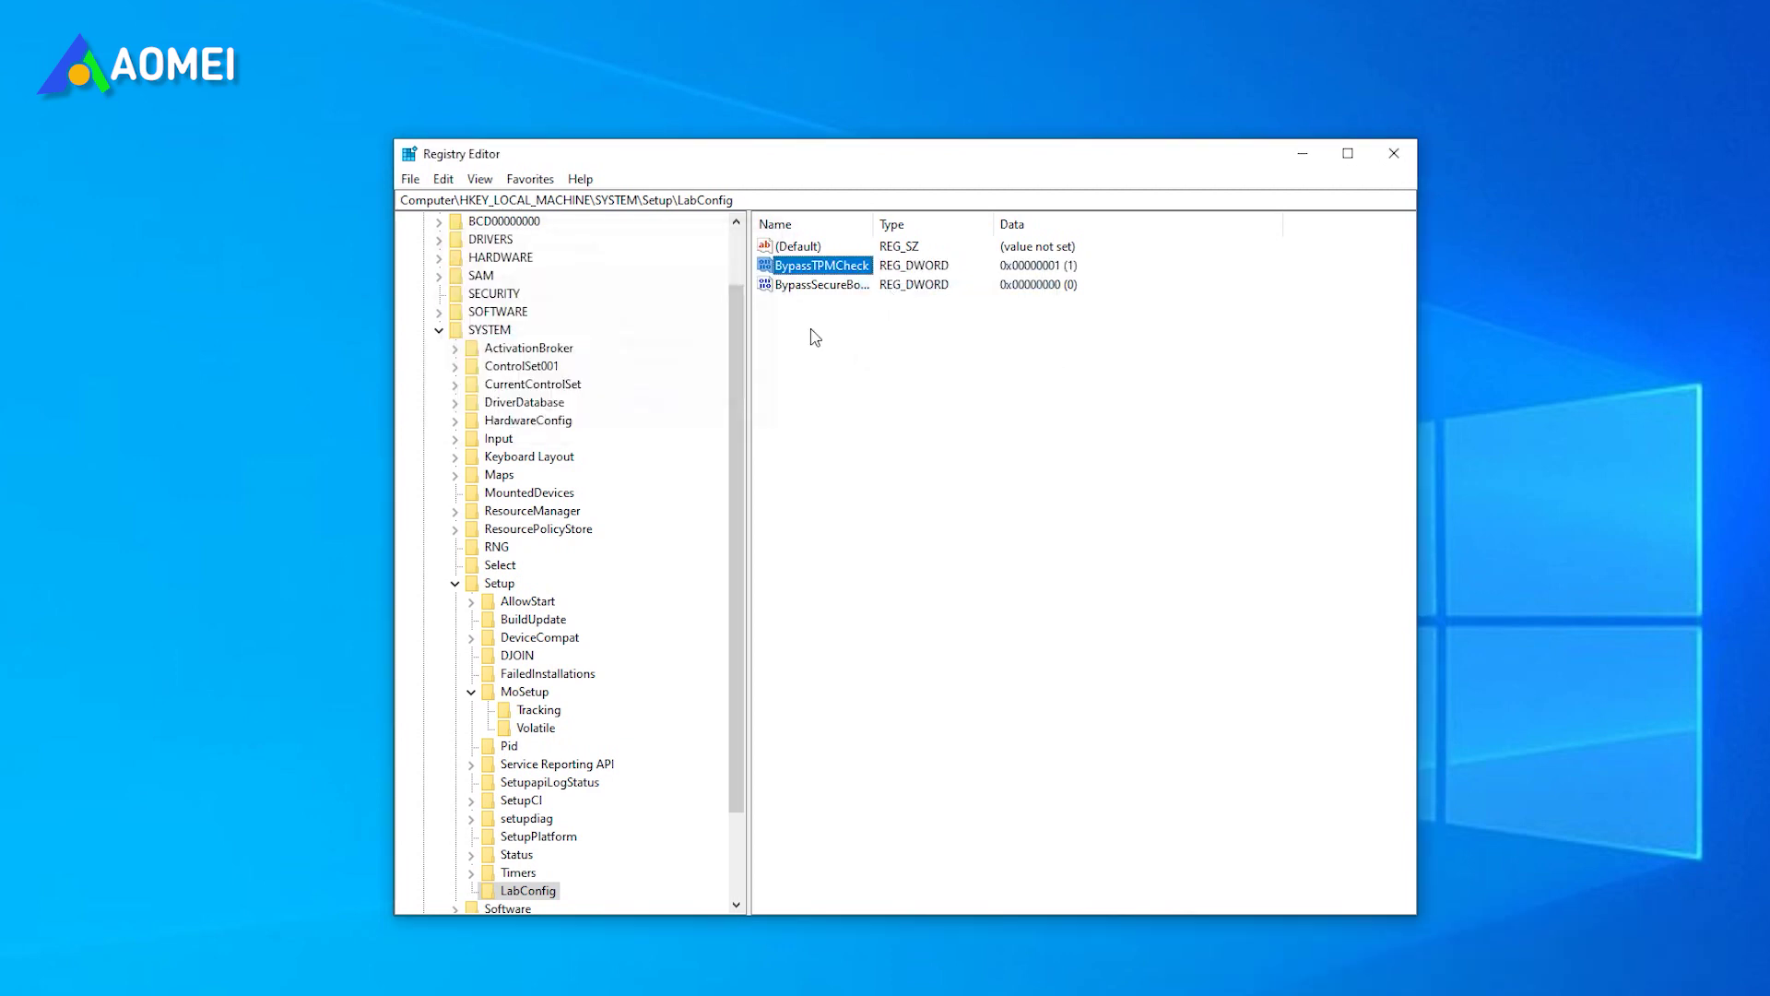
{"action": "left_click", "coordinate": [813, 284]}
{"action": "double_click", "coordinate": [813, 284]}
{"action": "type", "text": "1"}
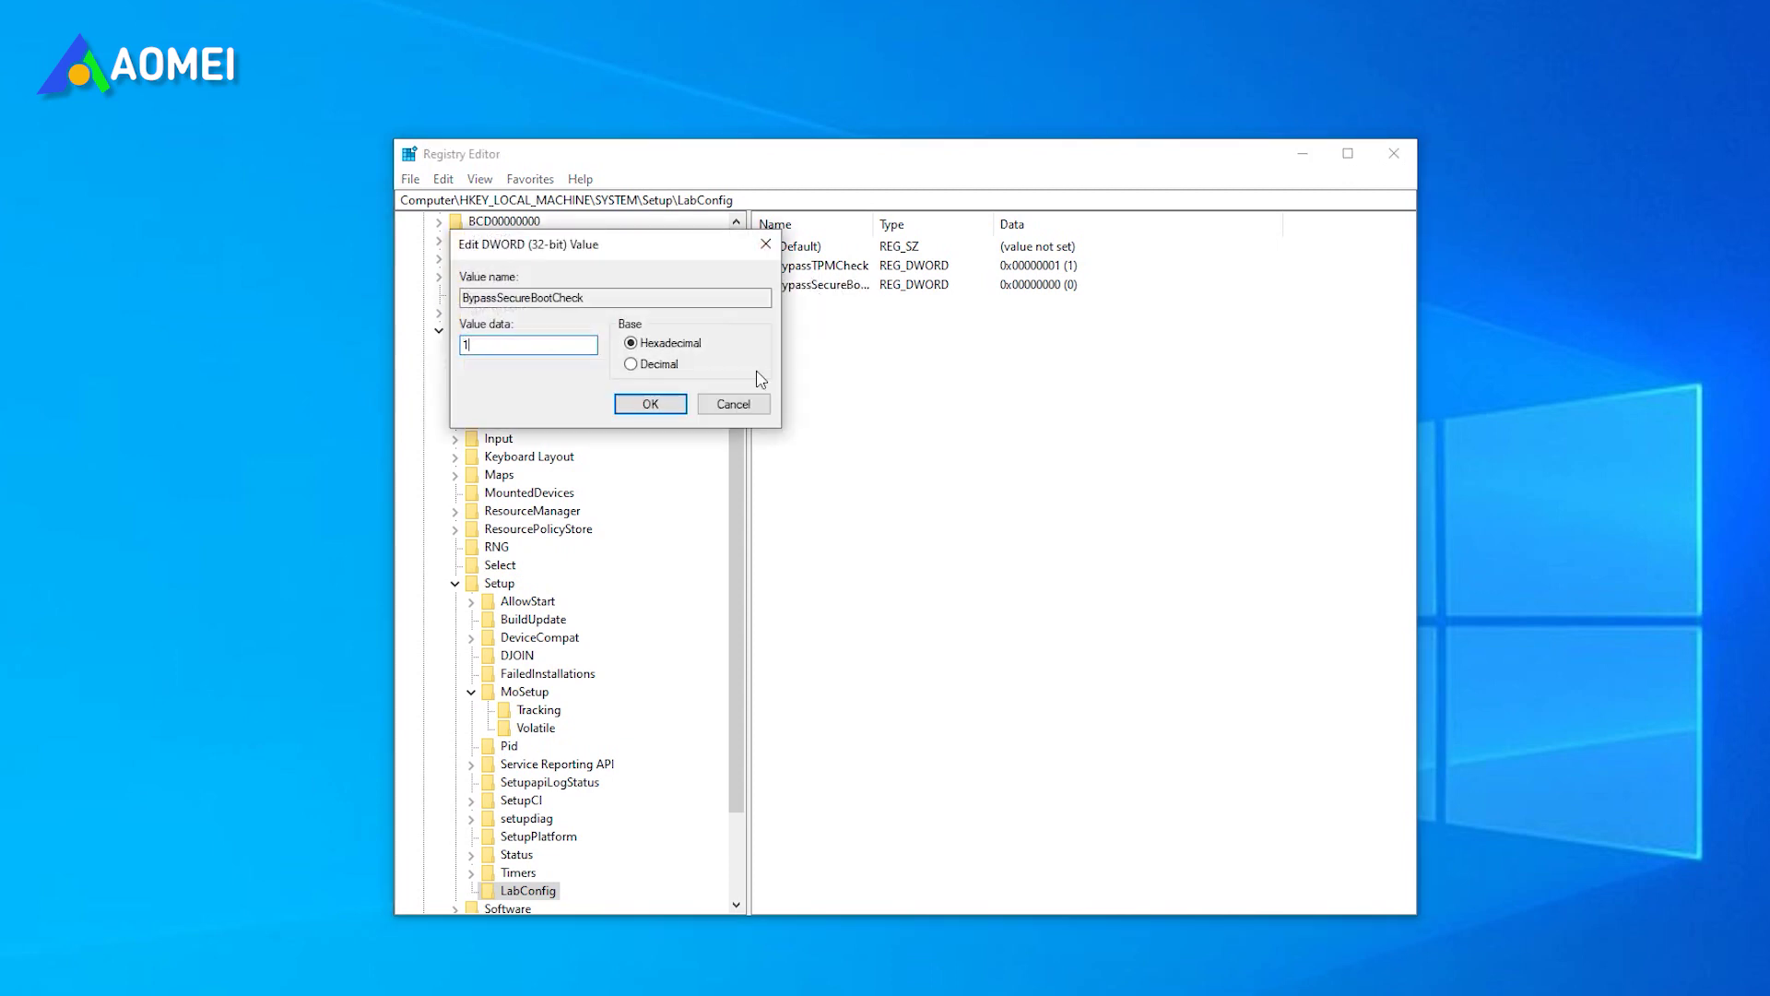
{"action": "left_click", "coordinate": [650, 404]}
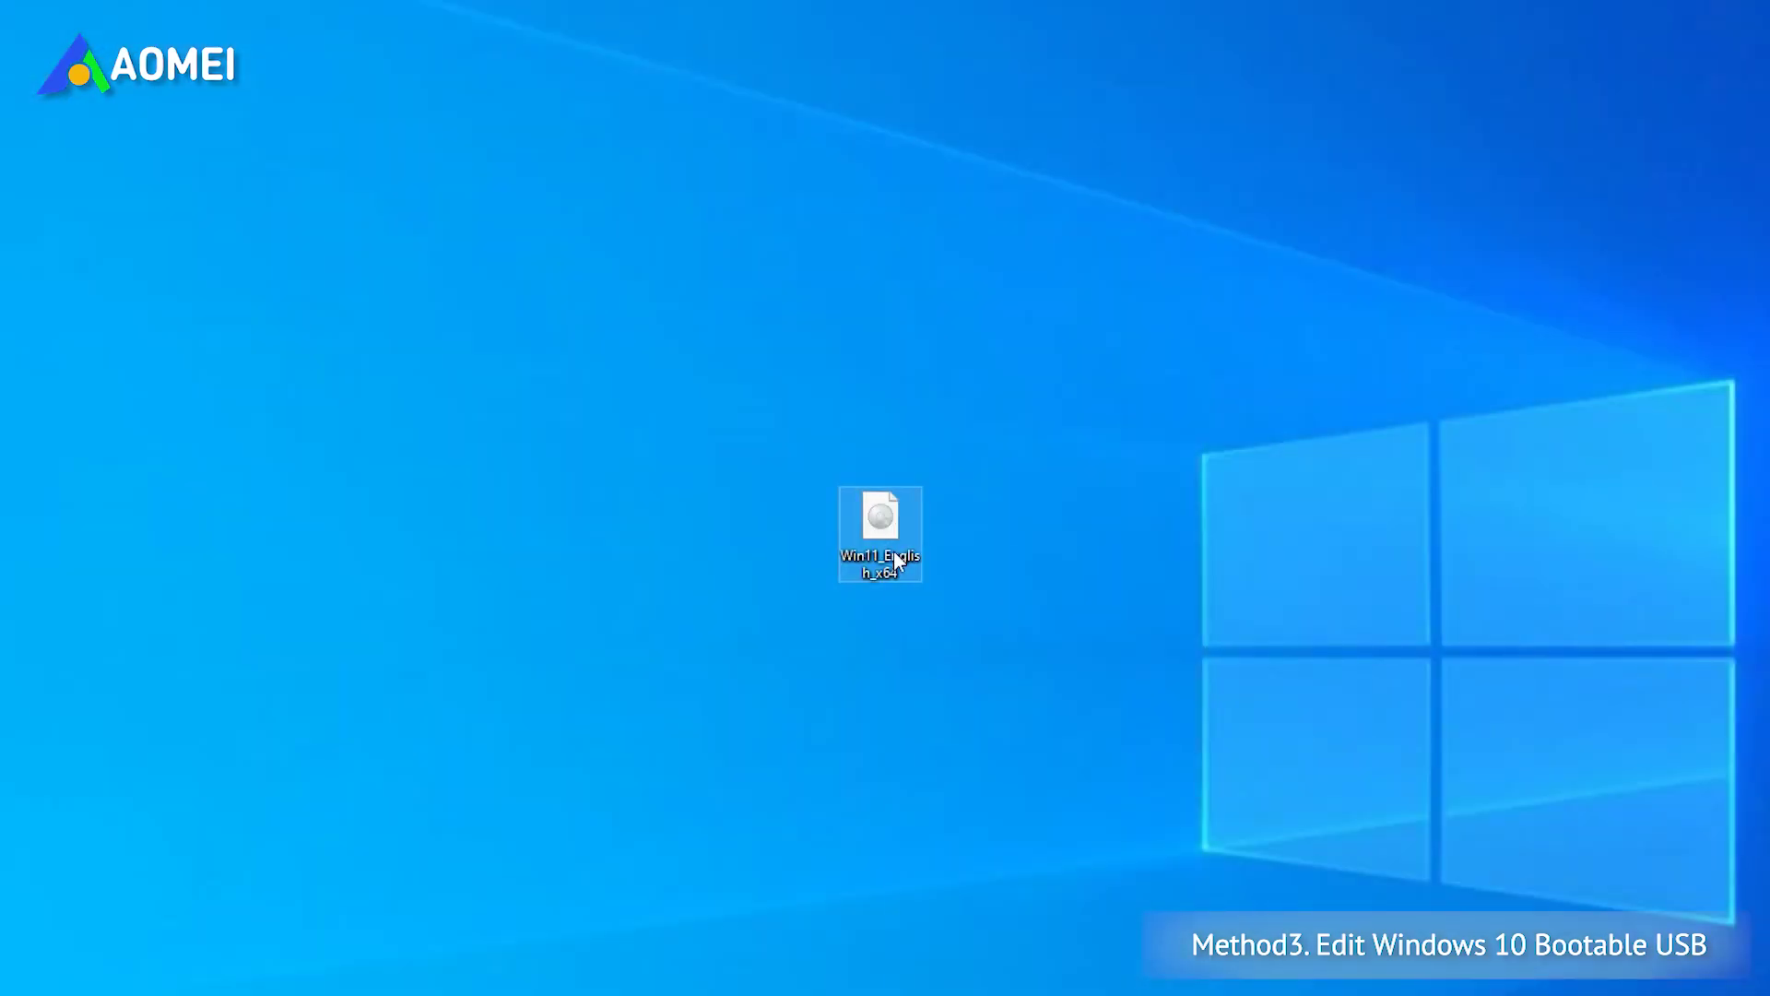
- Mount the Windows 11 ISO and open its sources folder
{"action": "right_click", "coordinate": [896, 559]}
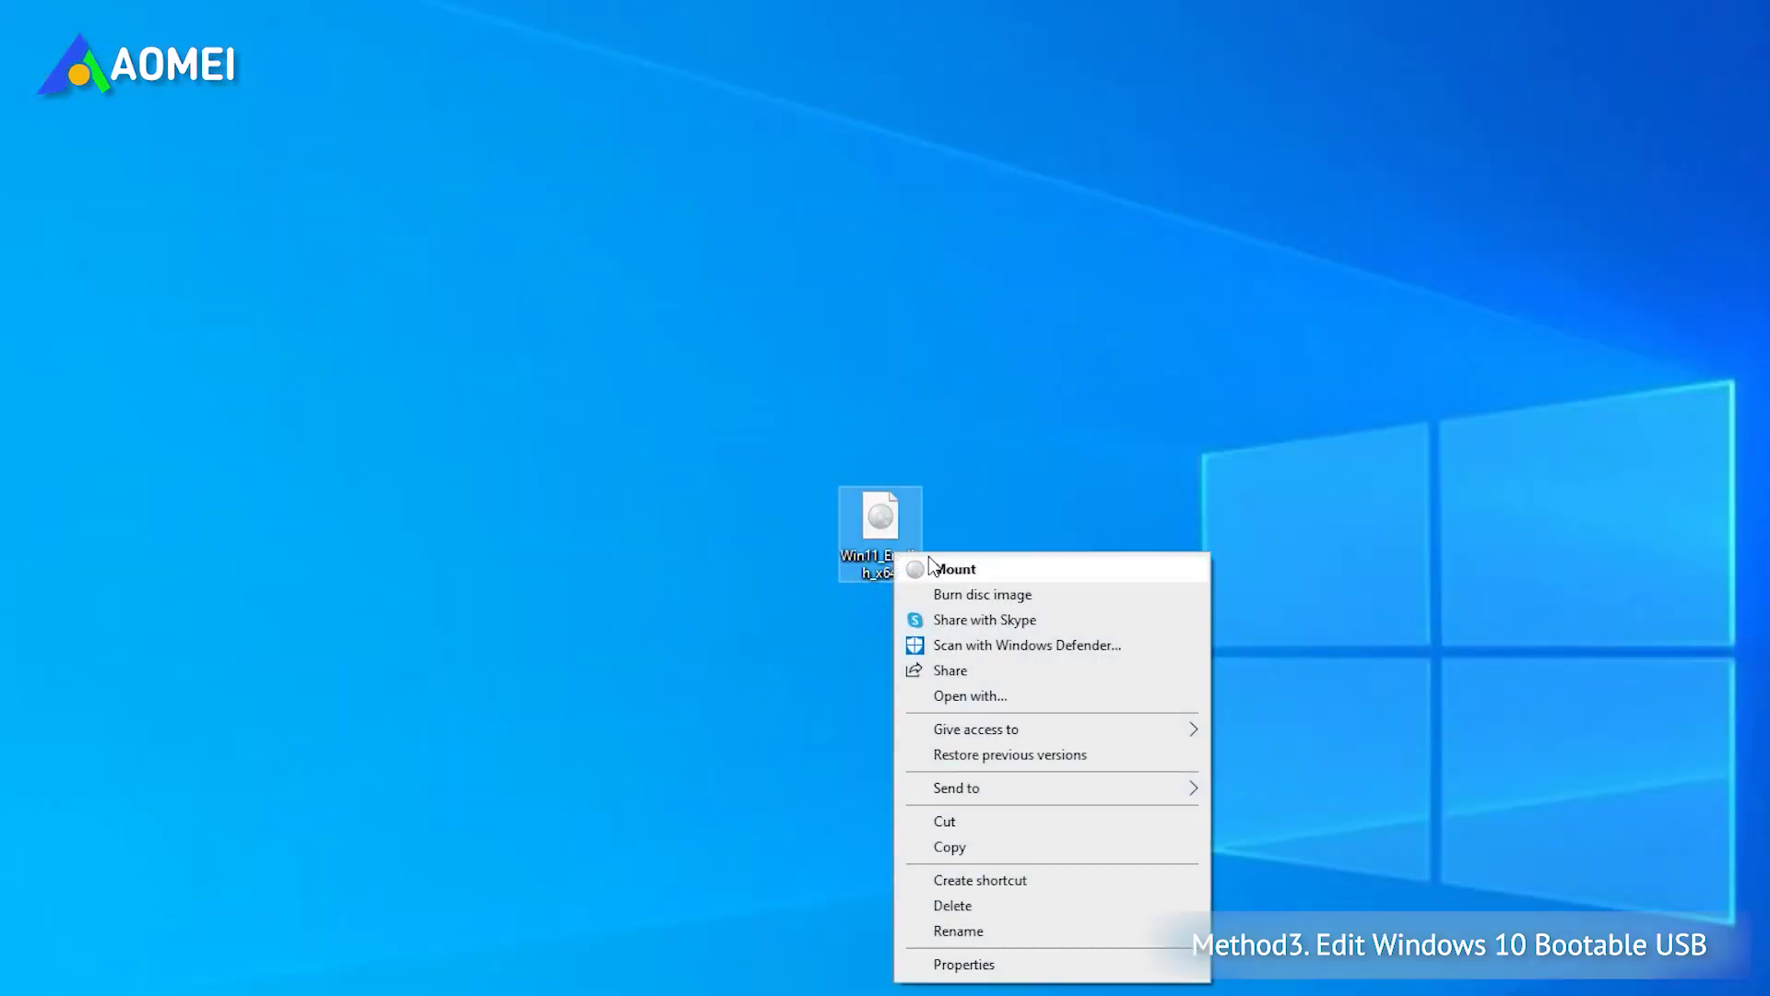
{"action": "left_click", "coordinate": [925, 567]}
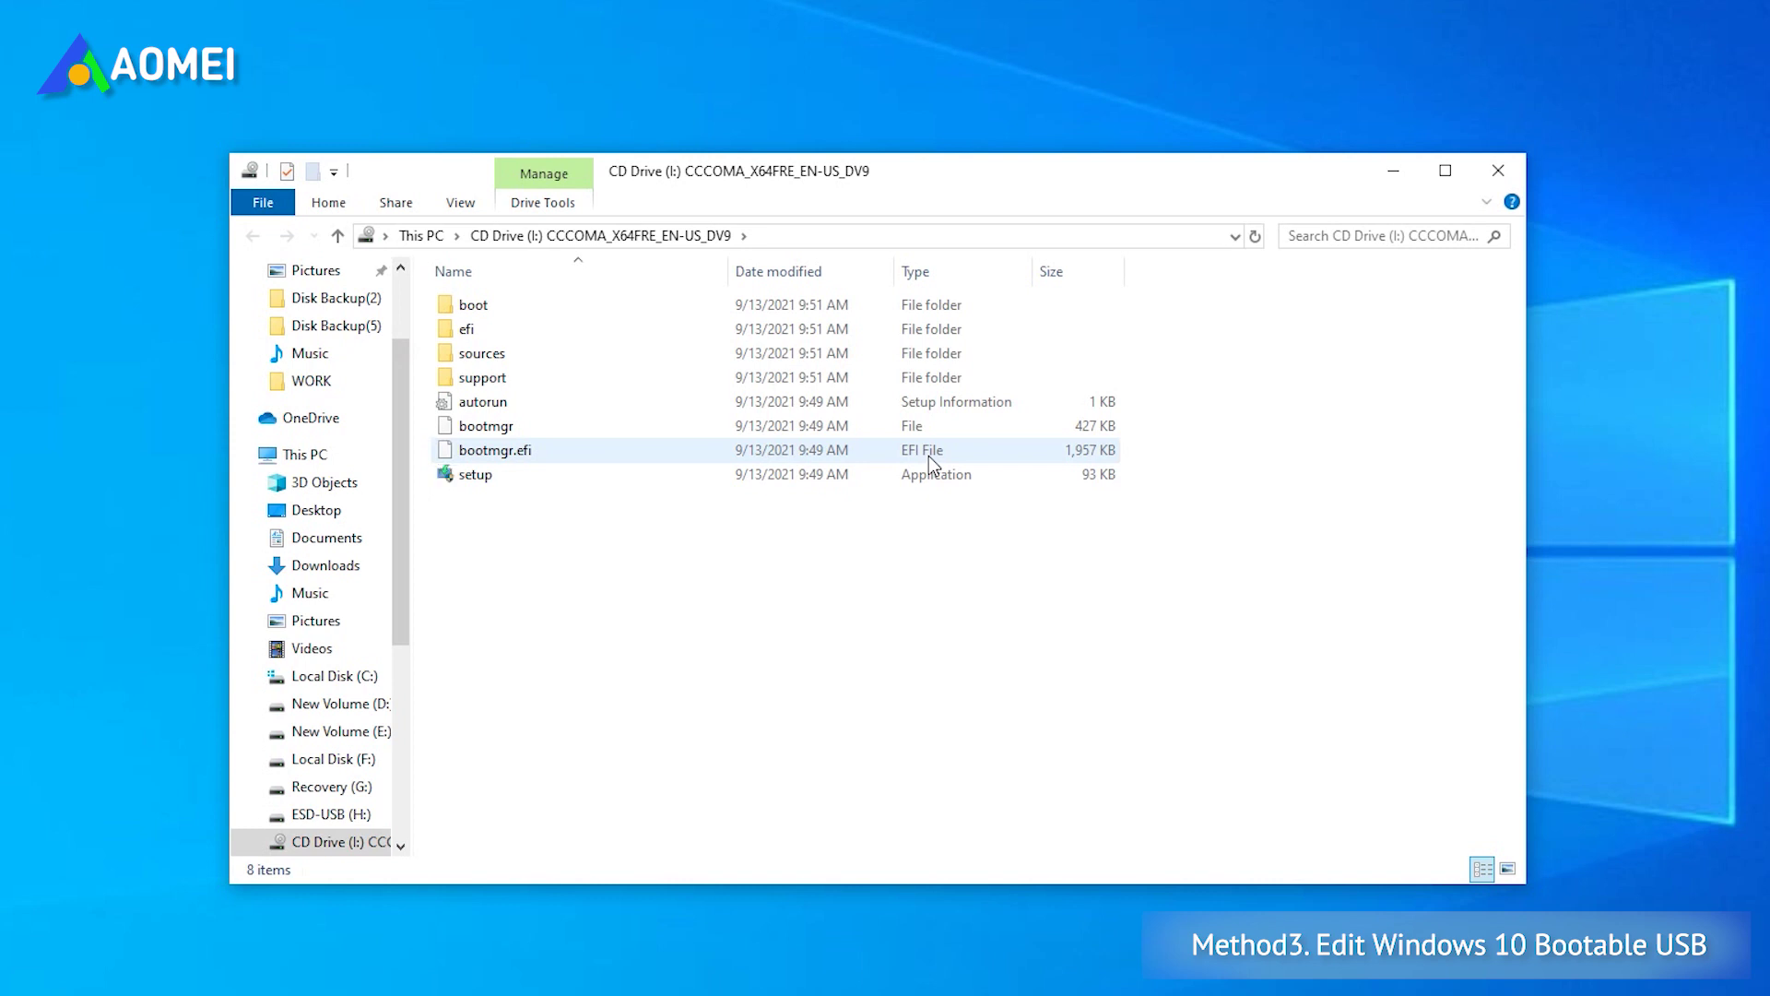
{"action": "left_click", "coordinate": [522, 355]}
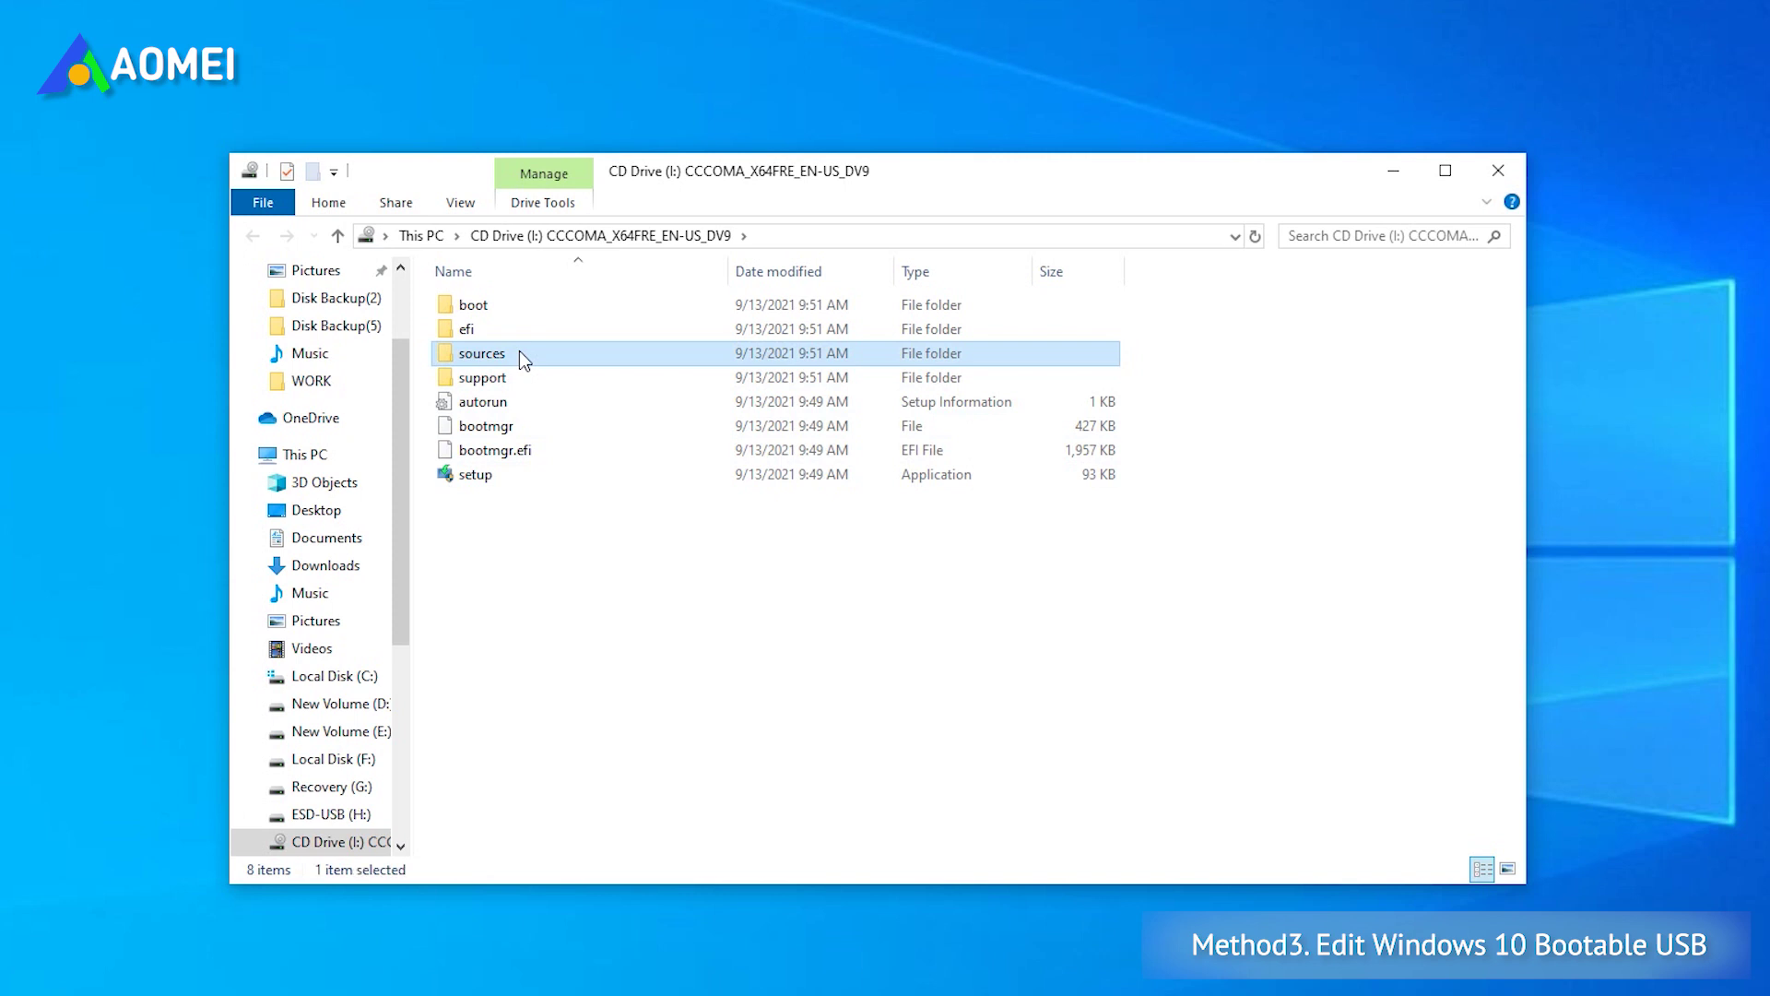
{"action": "double_click", "coordinate": [518, 353]}
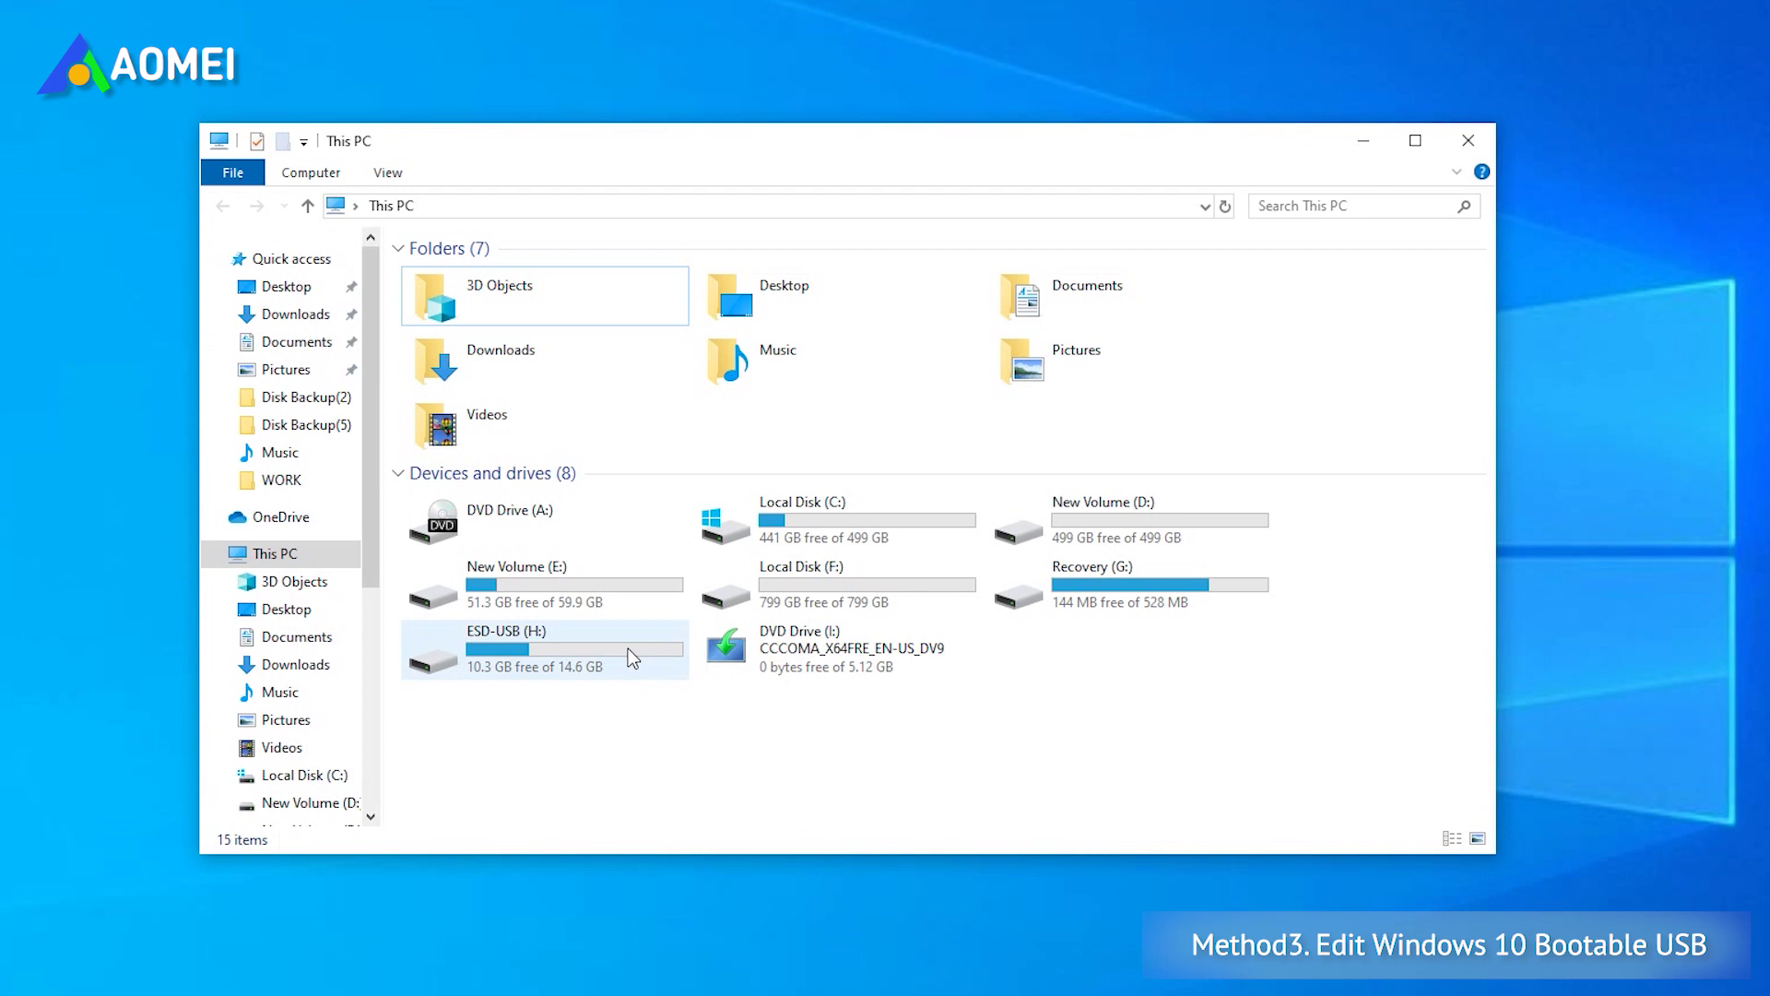
- Open the sources folder on ESD-USB and select install.esd
{"action": "double_click", "coordinate": [628, 649]}
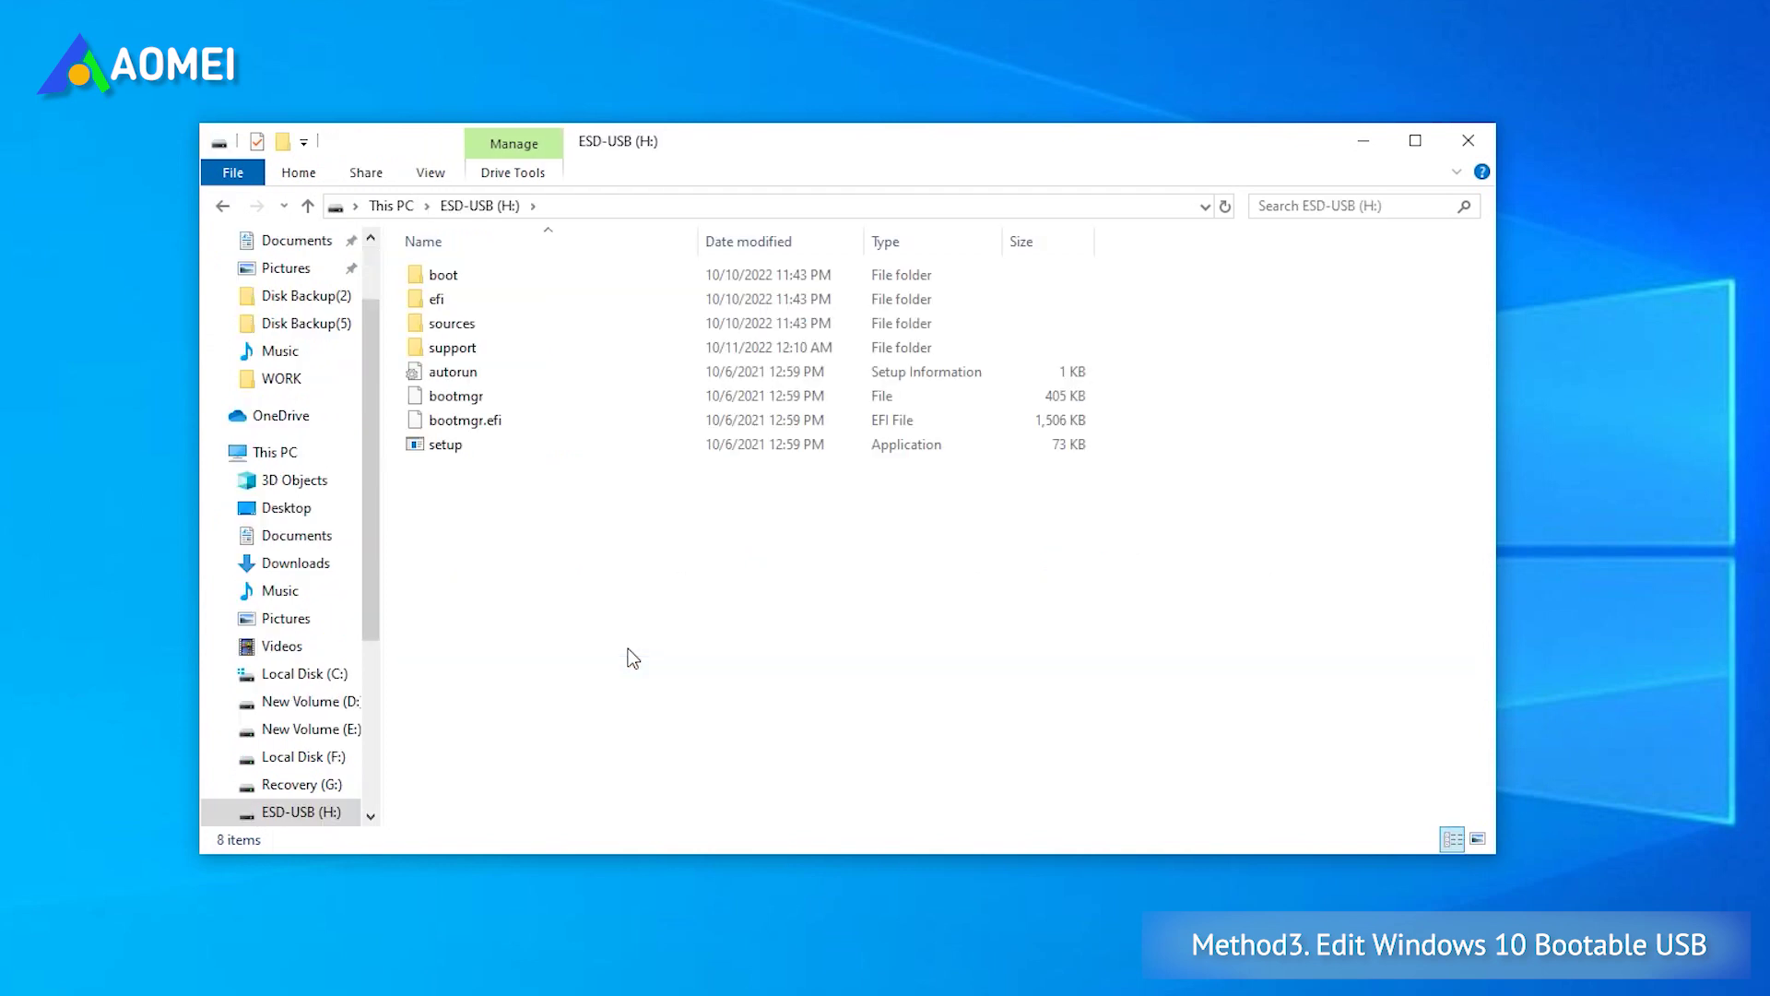
{"action": "double_click", "coordinate": [452, 323]}
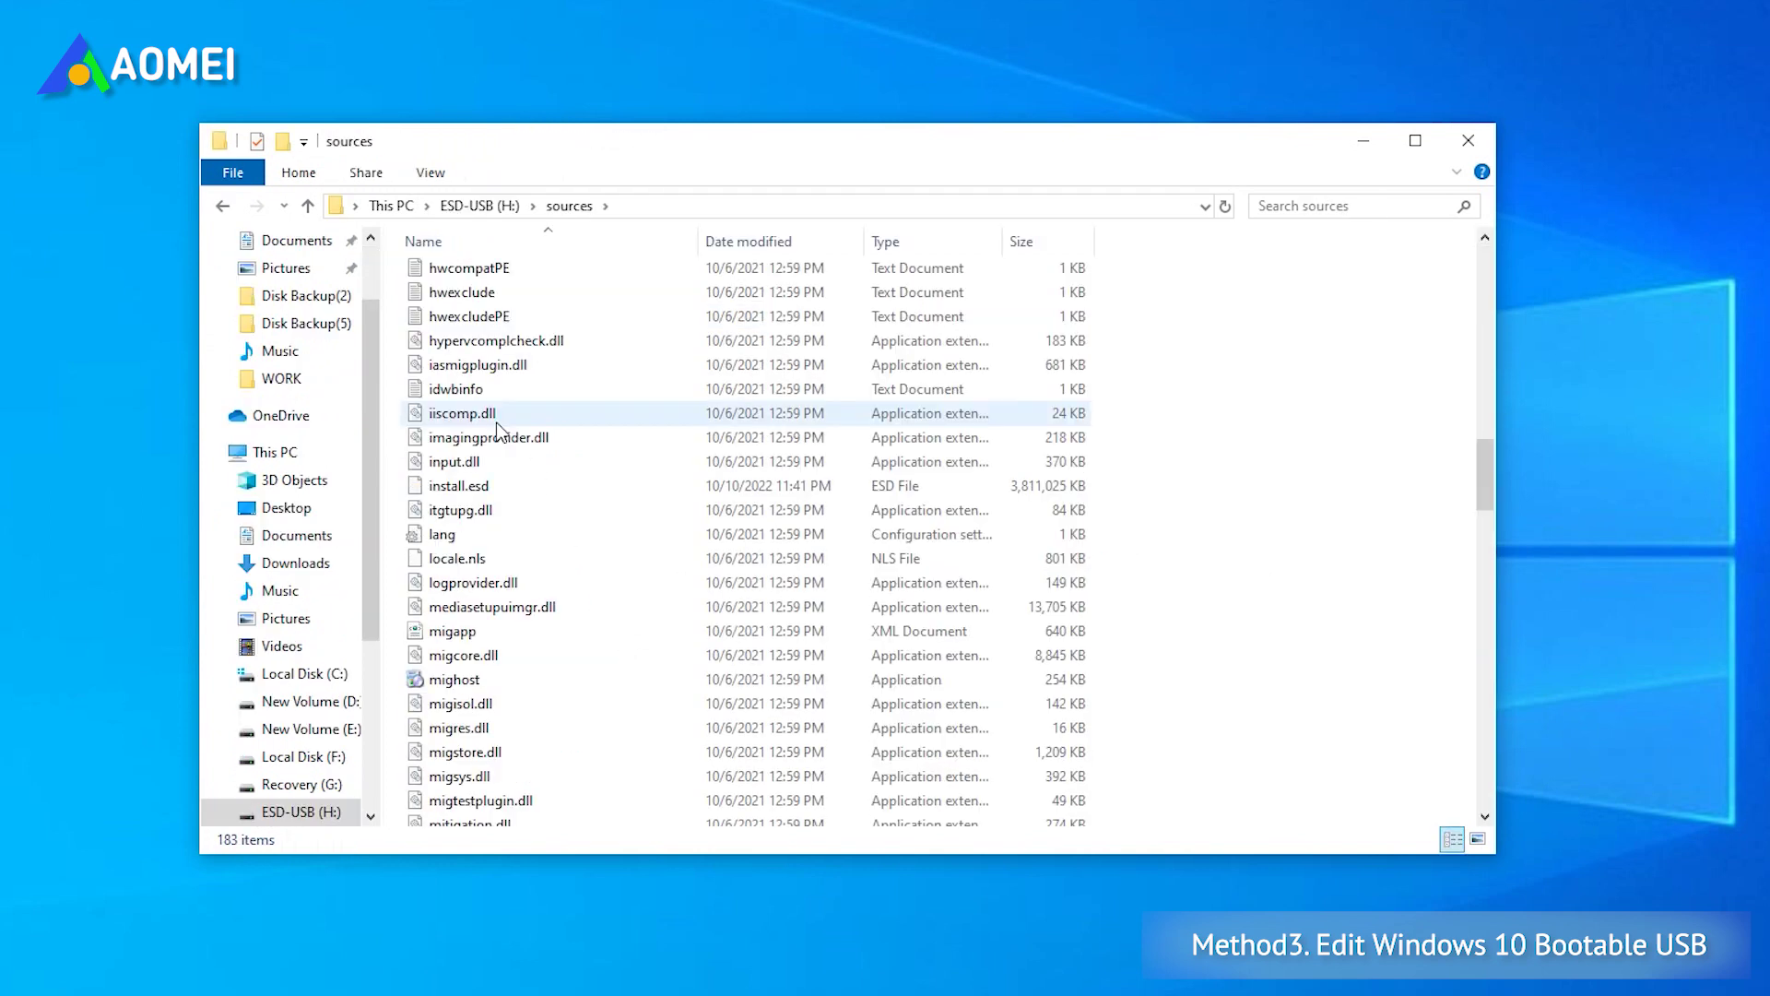
{"action": "left_click", "coordinate": [491, 489]}
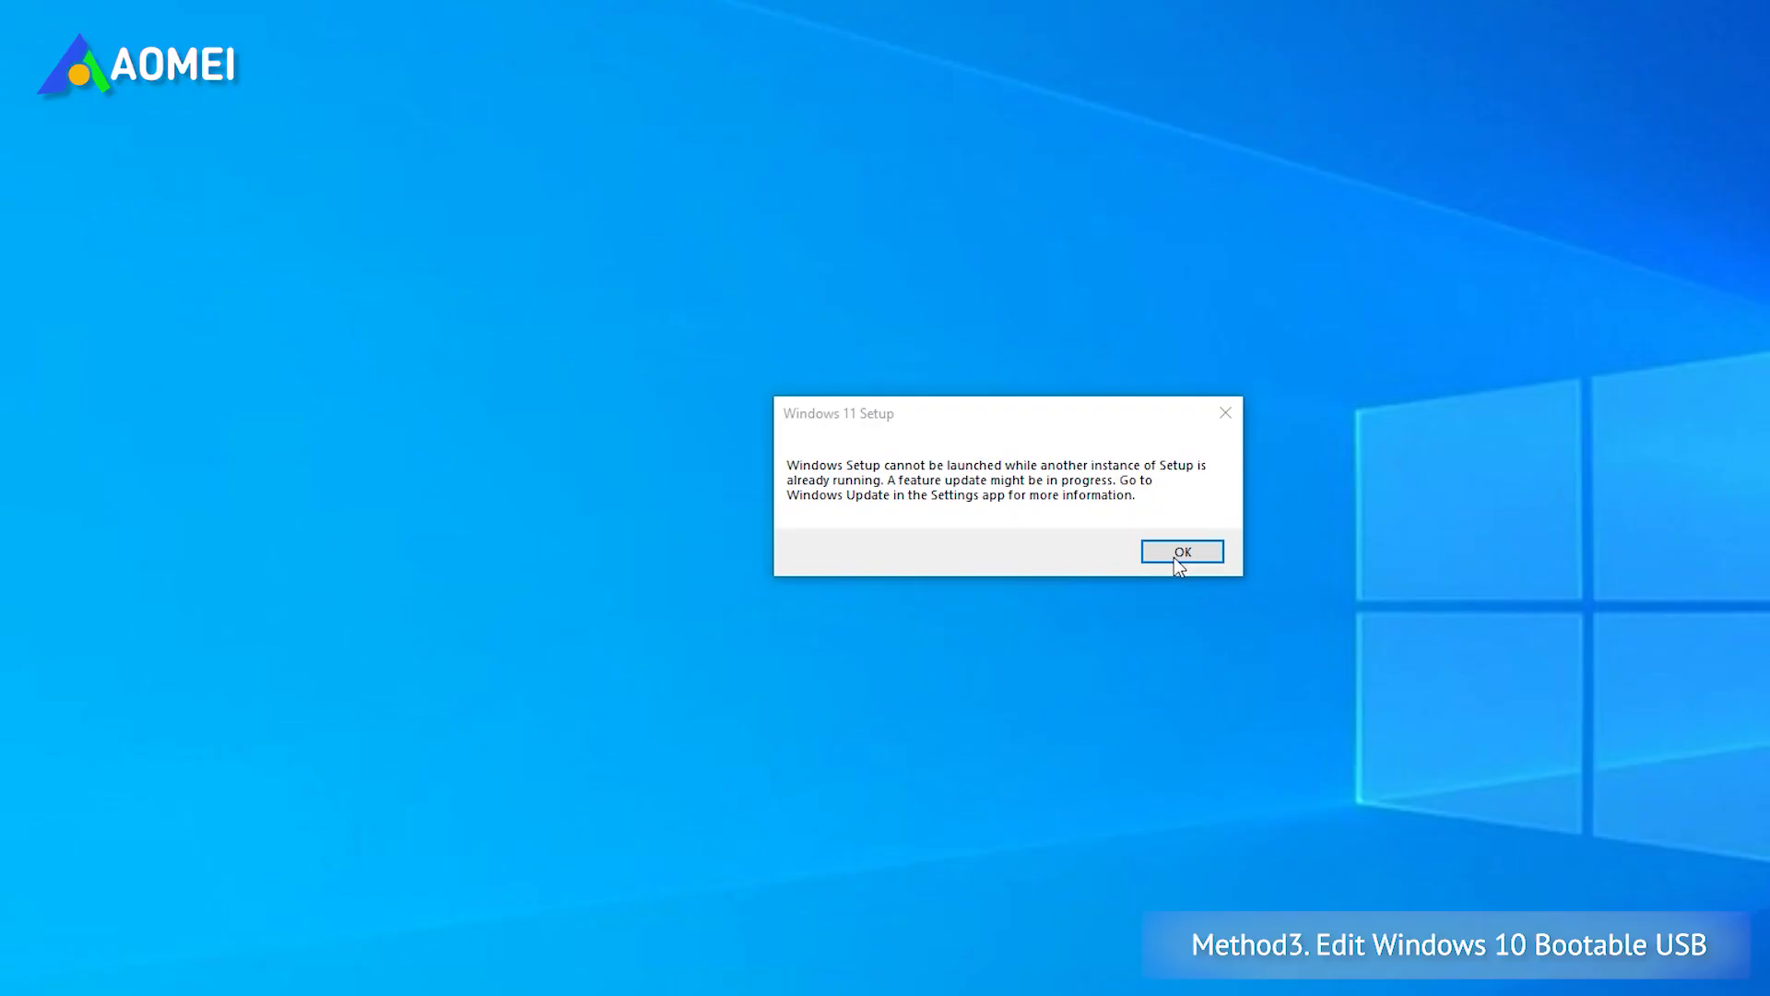
- Dismiss the setup error and choose Not right now for updates, drivers and optional features
{"action": "left_click", "coordinate": [1178, 550]}
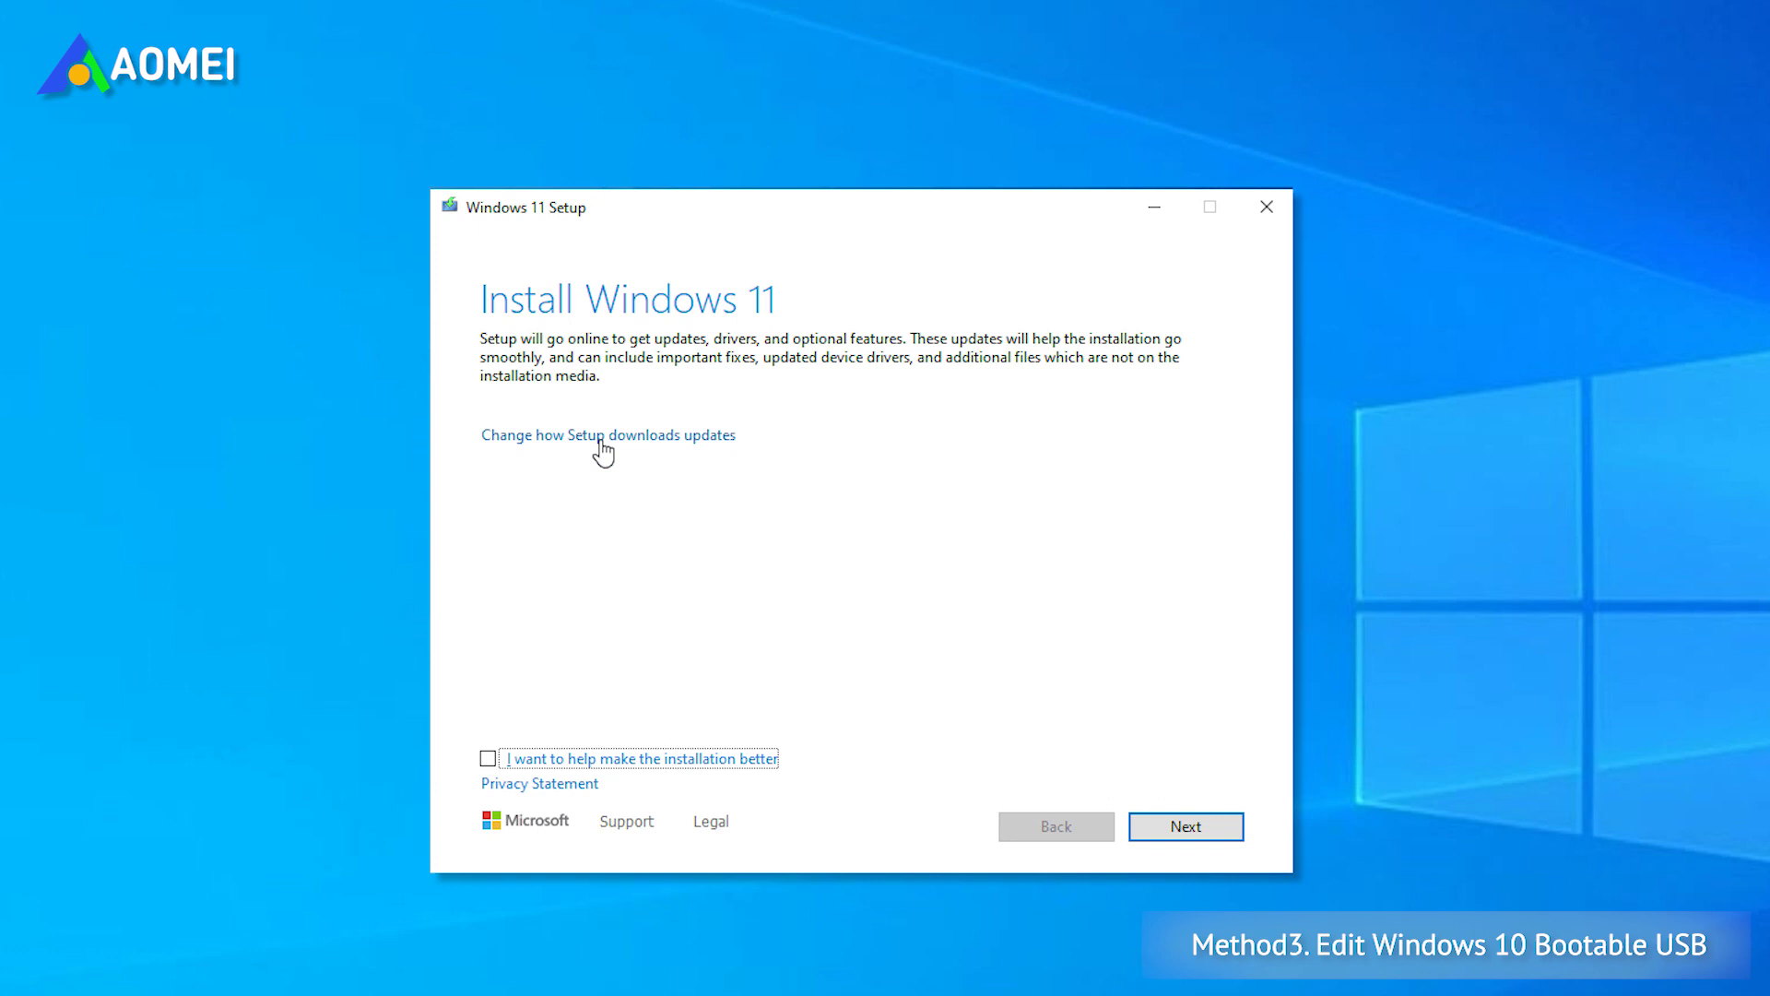
{"action": "left_click", "coordinate": [602, 443]}
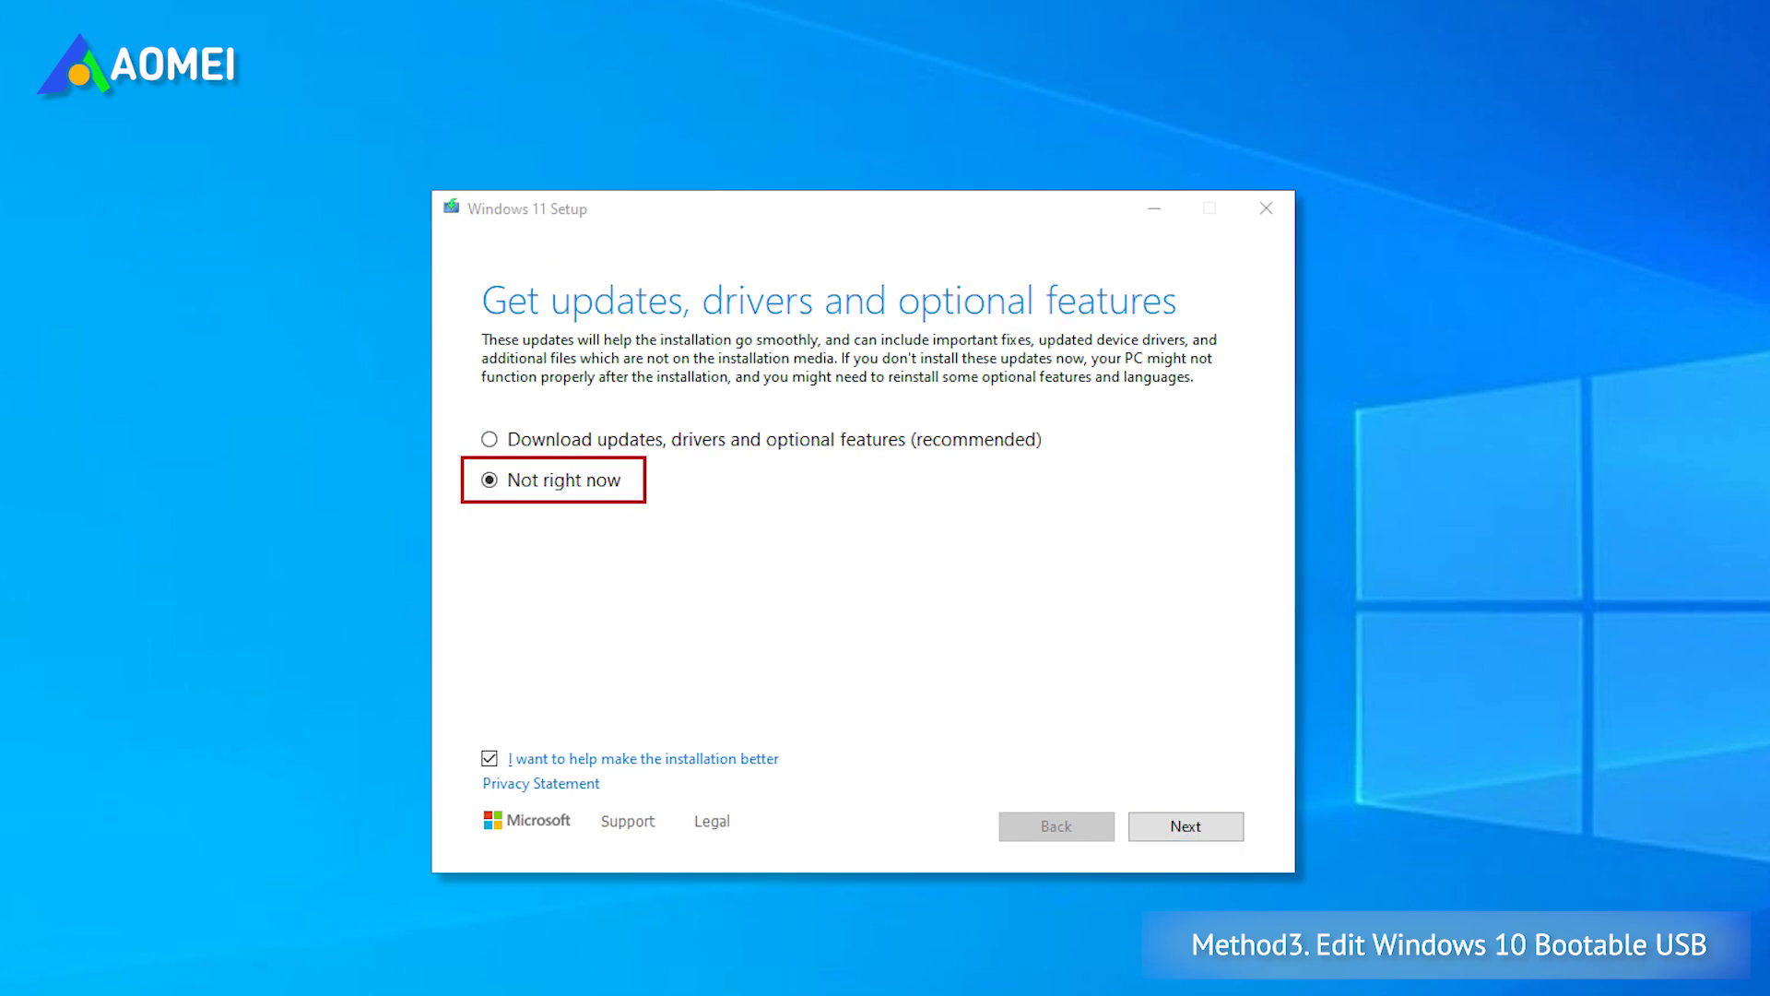